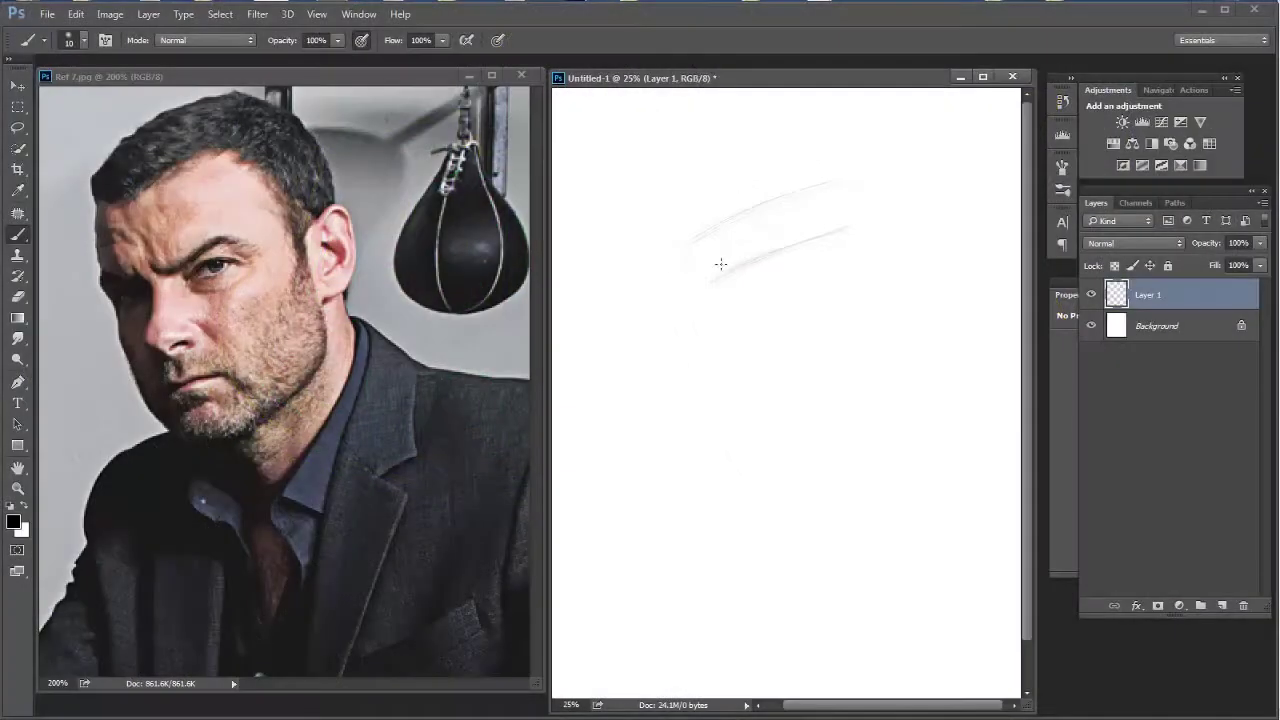
- Block in the head as a box with jaw, ear, nose, brow, eye lines and cheek shadow
mouse_move(894, 239)
mouse_down()
mouse_move(751, 497)
mouse_move(926, 409)
mouse_move(837, 557)
mouse_move(770, 540)
mouse_move(880, 463)
mouse_move(915, 335)
mouse_up()
mouse_move(886, 206)
mouse_down()
mouse_move(686, 251)
mouse_move(720, 222)
mouse_up()
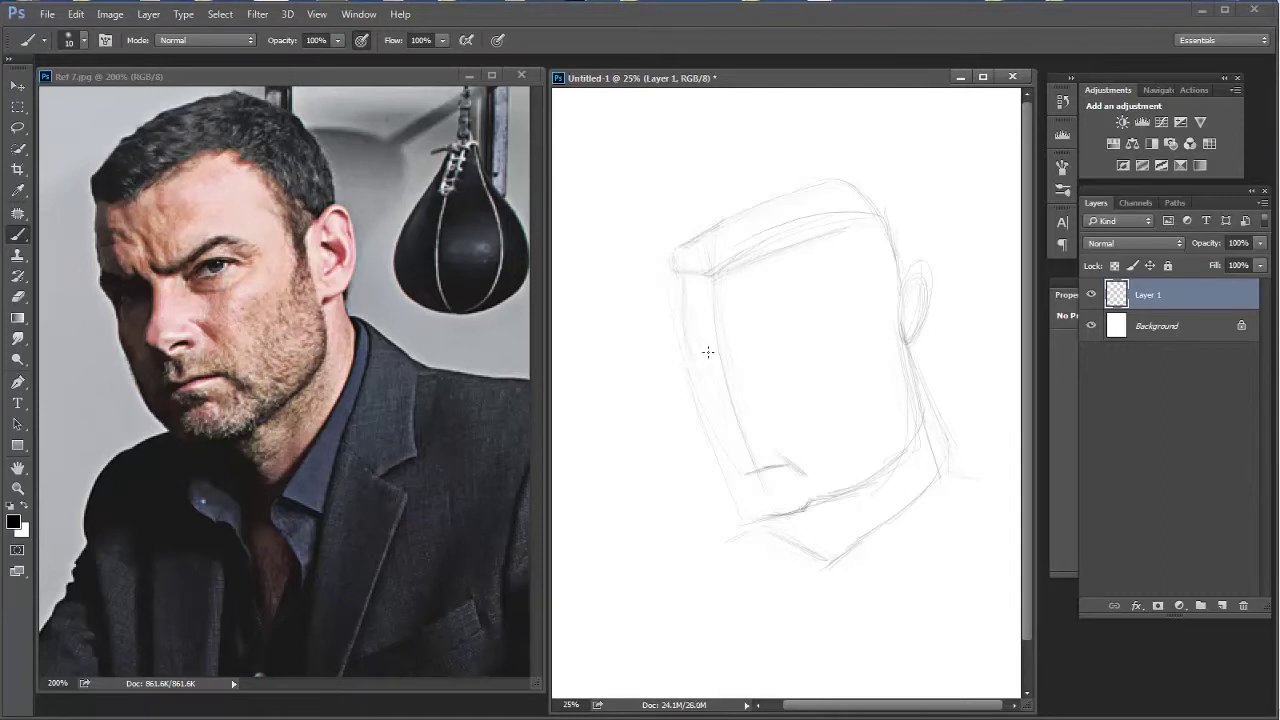
mouse_move(725, 408)
mouse_down()
mouse_move(720, 370)
mouse_move(685, 335)
mouse_move(685, 395)
mouse_move(749, 506)
mouse_up()
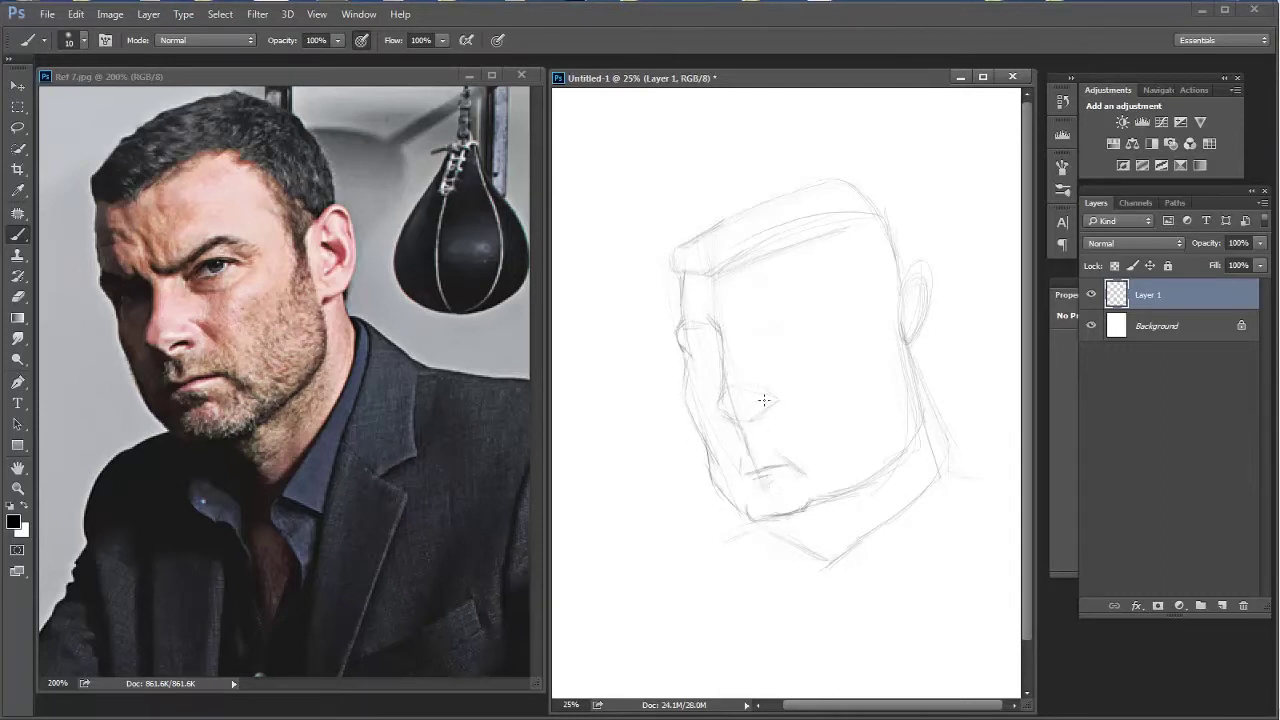
mouse_move(755, 315)
mouse_down()
mouse_move(805, 288)
mouse_move(820, 328)
mouse_up()
drag(758, 382, 795, 395)
mouse_move(874, 211)
mouse_down()
mouse_move(898, 268)
mouse_move(808, 182)
mouse_up()
drag(846, 210, 771, 241)
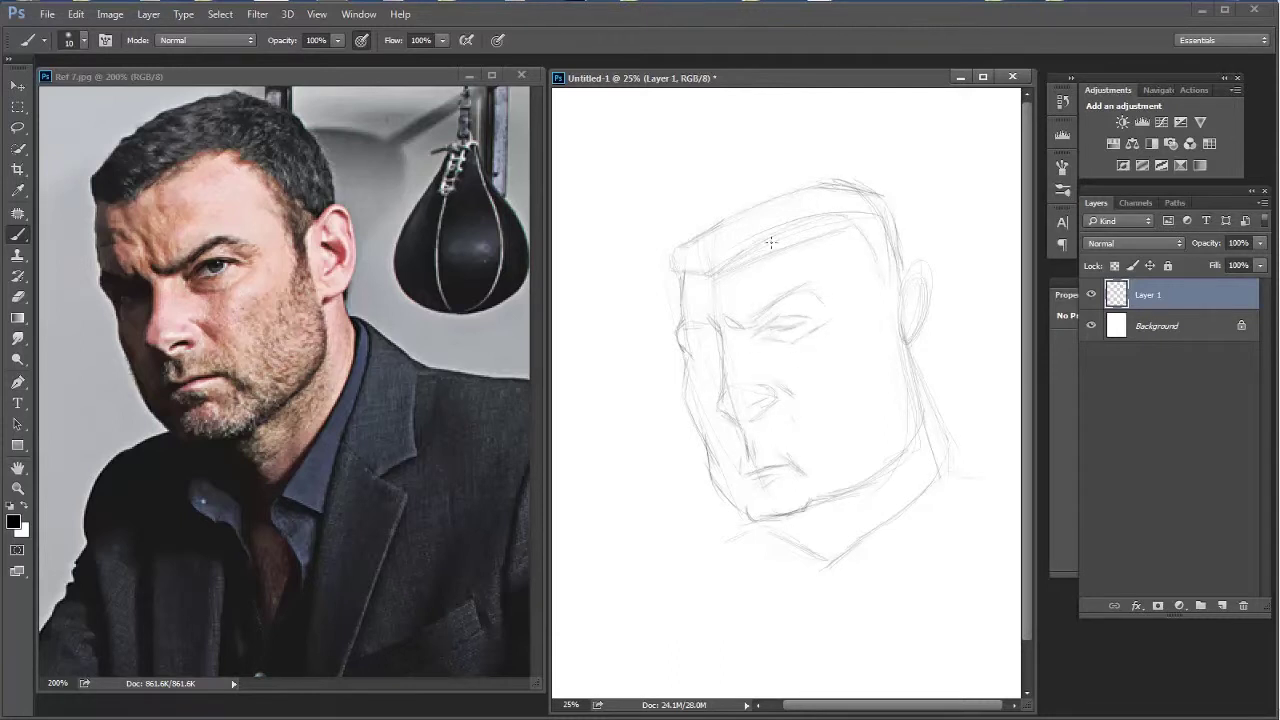
drag(713, 411, 745, 475)
- Draw the neck line, darken the jaw with cheek hatching, and add the shoulder lines
drag(798, 545, 826, 575)
drag(935, 340, 922, 440)
drag(912, 365, 905, 440)
drag(912, 442, 818, 504)
mouse_move(918, 416)
mouse_down()
mouse_move(818, 500)
mouse_move(934, 442)
mouse_up()
mouse_move(936, 410)
mouse_down()
mouse_move(915, 482)
mouse_move(836, 556)
mouse_up()
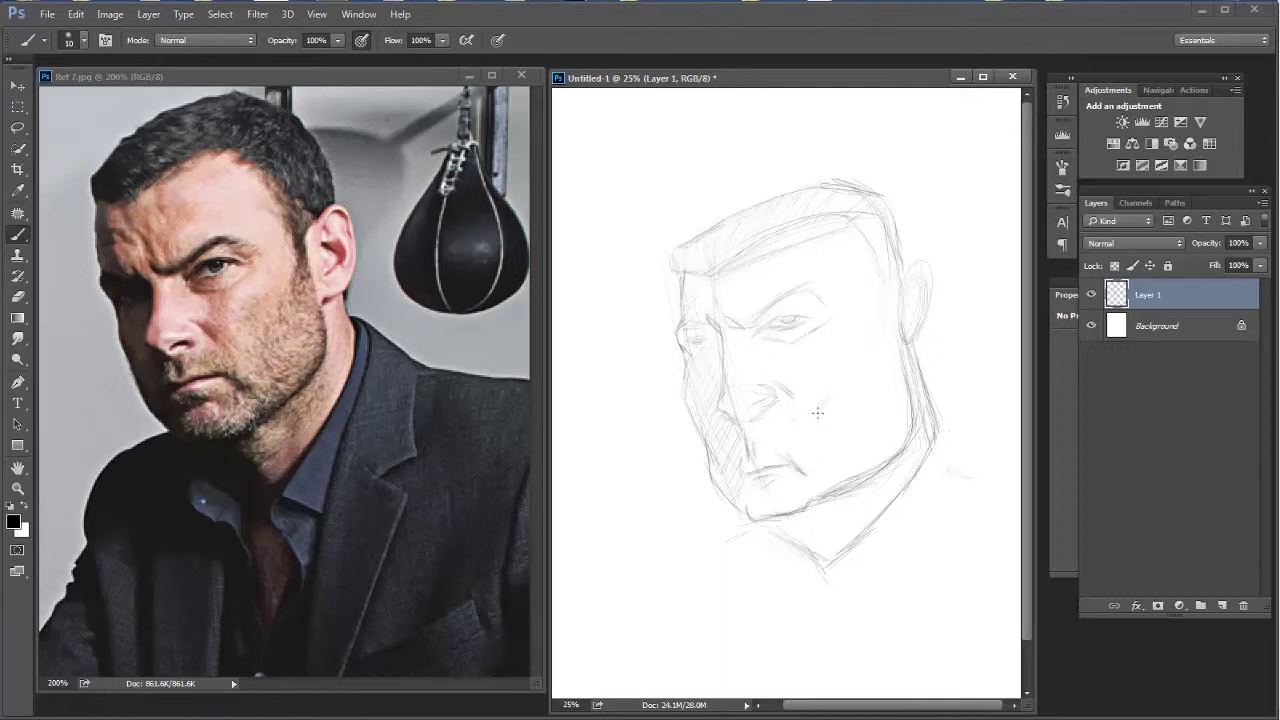
drag(742, 514, 668, 558)
- Scale the whole rough sketch down slightly with Free Transform
key(ctrl+t)
drag(946, 586, 909, 466)
key(Return)
- Sketch the shirt collar, tie, jacket lapels, neck shadow and right shoulder
drag(898, 362, 820, 510)
mouse_move(746, 432)
mouse_down()
mouse_move(800, 520)
mouse_move(745, 490)
mouse_up()
drag(900, 370, 970, 425)
drag(830, 205, 870, 275)
- Redraw the top, right side and ear of the head, undoing unwanted strokes
drag(682, 240, 833, 188)
drag(858, 238, 869, 283)
drag(770, 176, 822, 220)
key(ctrl+alt+z)
key(ctrl+alt+z)
drag(758, 180, 844, 212)
drag(836, 205, 862, 320)
drag(820, 225, 849, 285)
mouse_move(780, 185)
mouse_down()
mouse_move(848, 250)
mouse_move(840, 358)
mouse_up()
mouse_move(826, 288)
mouse_down()
mouse_move(800, 336)
mouse_move(842, 370)
mouse_up()
drag(855, 252, 868, 316)
drag(846, 228, 777, 187)
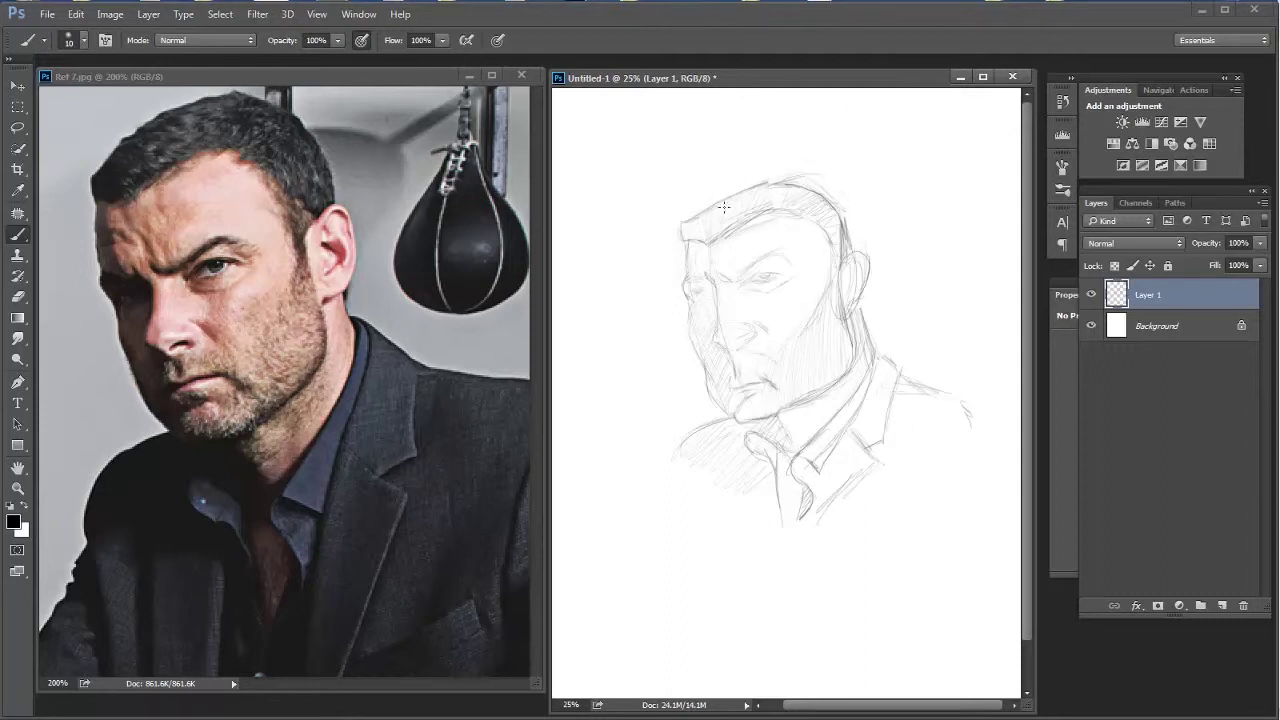
key(ctrl+alt+z)
- Redraw the left face contour, extend the right shoulder, and add lower torso lines and left brow
drag(693, 298, 719, 406)
drag(696, 320, 688, 240)
drag(922, 388, 970, 408)
drag(800, 536, 794, 562)
drag(722, 482, 736, 572)
drag(708, 272, 682, 282)
- Add Layer 2 above the sketch, fade the rough layer, and shrink the brush
key(ctrl+shift+alt+n)
key(bracketleft)
key(ctrl+plus)
- Draw the right eye with darkened eyelids, iris, and the eyebrow on Layer 2
mouse_move(720, 238)
mouse_down()
mouse_move(790, 220)
mouse_move(754, 222)
mouse_up()
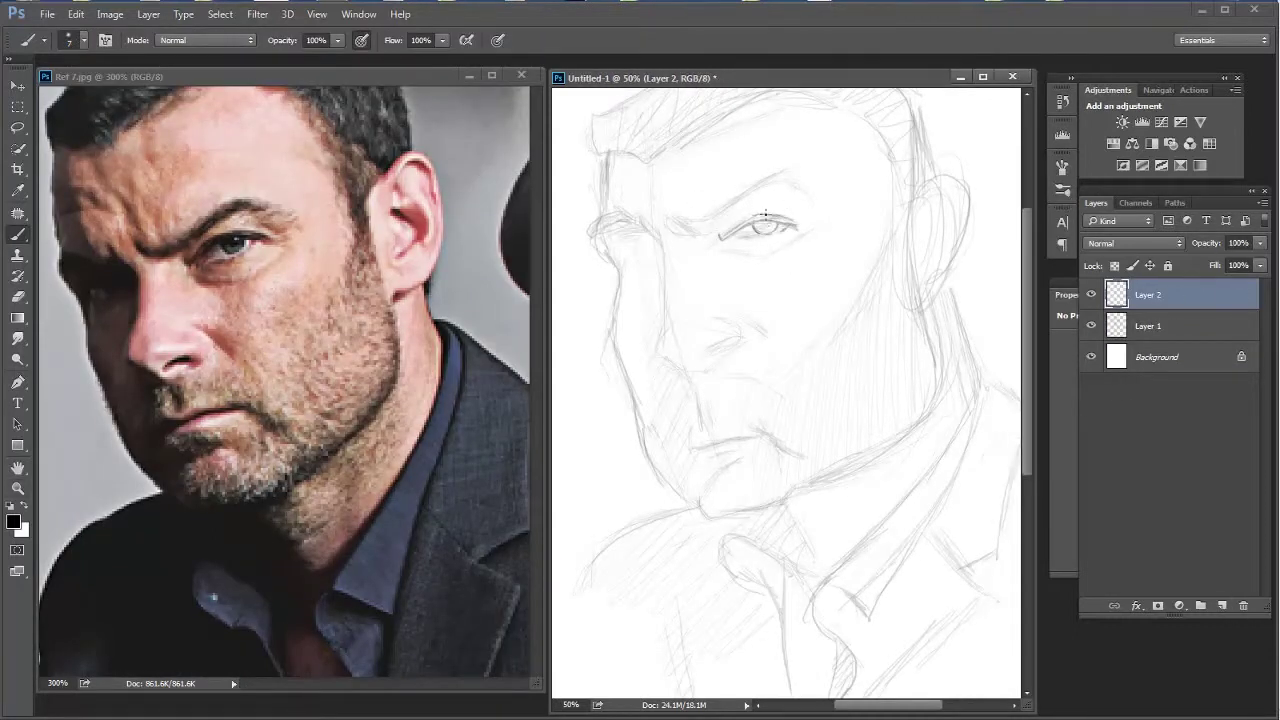
mouse_move(778, 226)
mouse_down()
mouse_move(770, 219)
mouse_move(790, 250)
mouse_up()
drag(660, 228, 806, 173)
drag(798, 222, 840, 204)
mouse_move(770, 232)
mouse_down()
mouse_move(800, 226)
mouse_move(722, 236)
mouse_move(764, 257)
mouse_up()
- Draw the nose's left contour, both nostrils and the line toward the lip
drag(706, 340, 742, 346)
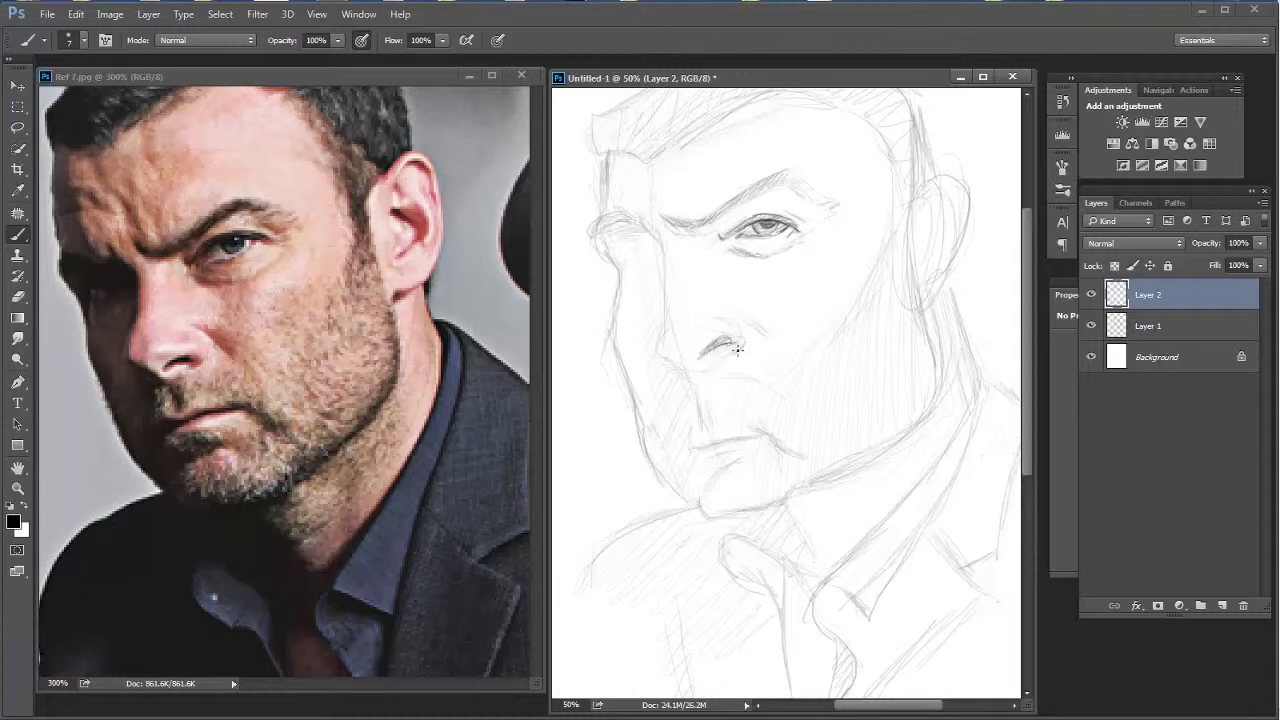
drag(658, 334, 670, 360)
drag(662, 244, 664, 336)
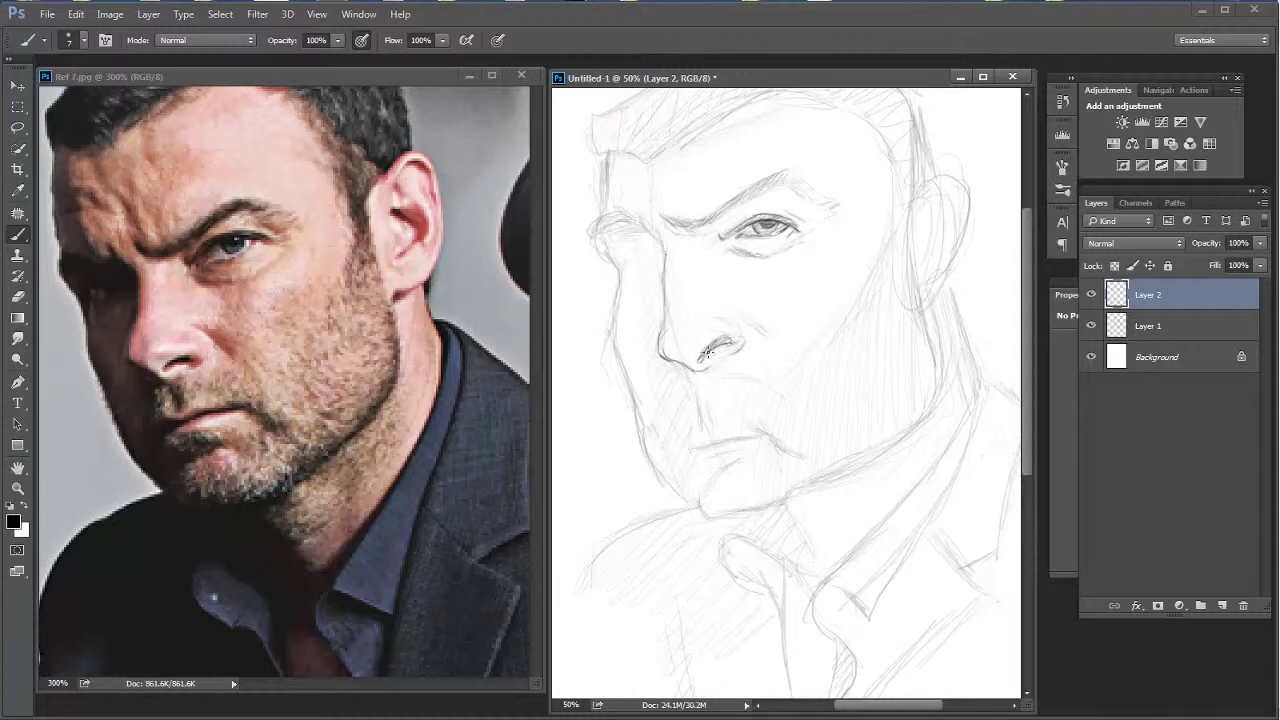
drag(751, 336, 756, 316)
drag(664, 262, 666, 292)
mouse_move(698, 374)
mouse_down()
mouse_move(709, 431)
mouse_move(700, 384)
mouse_up()
- Draw the philtrum, mouth line and a dark jawline, then switch to the Ref 7.jpg reference photo
mouse_move(686, 436)
mouse_down()
mouse_move(772, 446)
mouse_move(690, 440)
mouse_move(692, 484)
mouse_up()
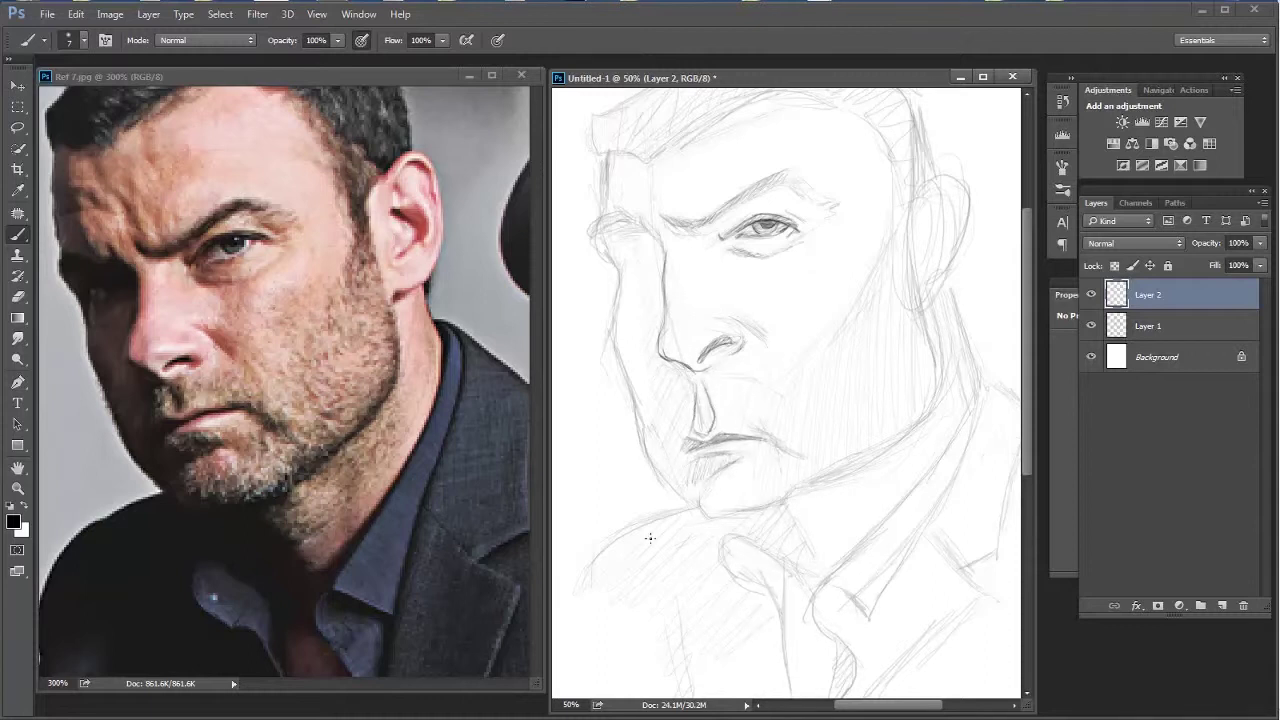
drag(749, 440, 790, 456)
mouse_move(702, 516)
mouse_down()
mouse_move(794, 494)
mouse_move(942, 356)
mouse_up()
drag(682, 394, 665, 432)
key(ctrl+Tab)
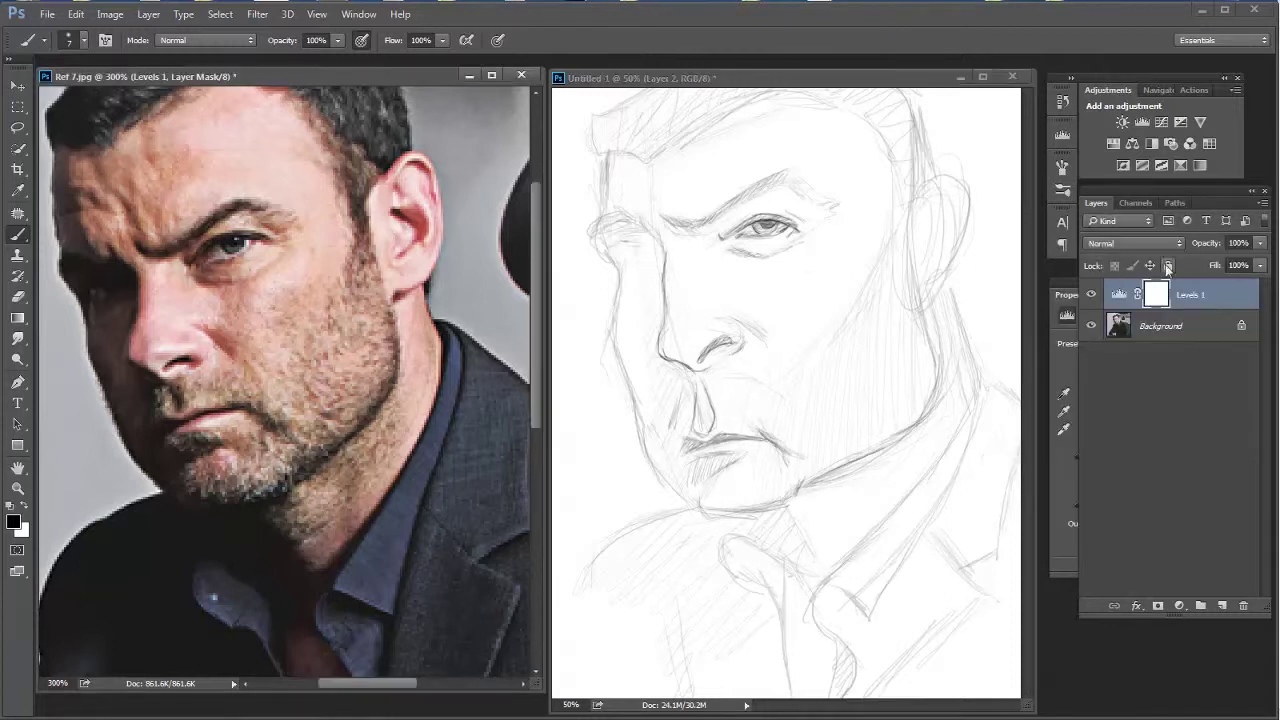
- Brighten the reference photo with Levels, then darken the left eye socket, brow, temple and forehead edge
key(ctrl+l)
drag(638, 246, 645, 244)
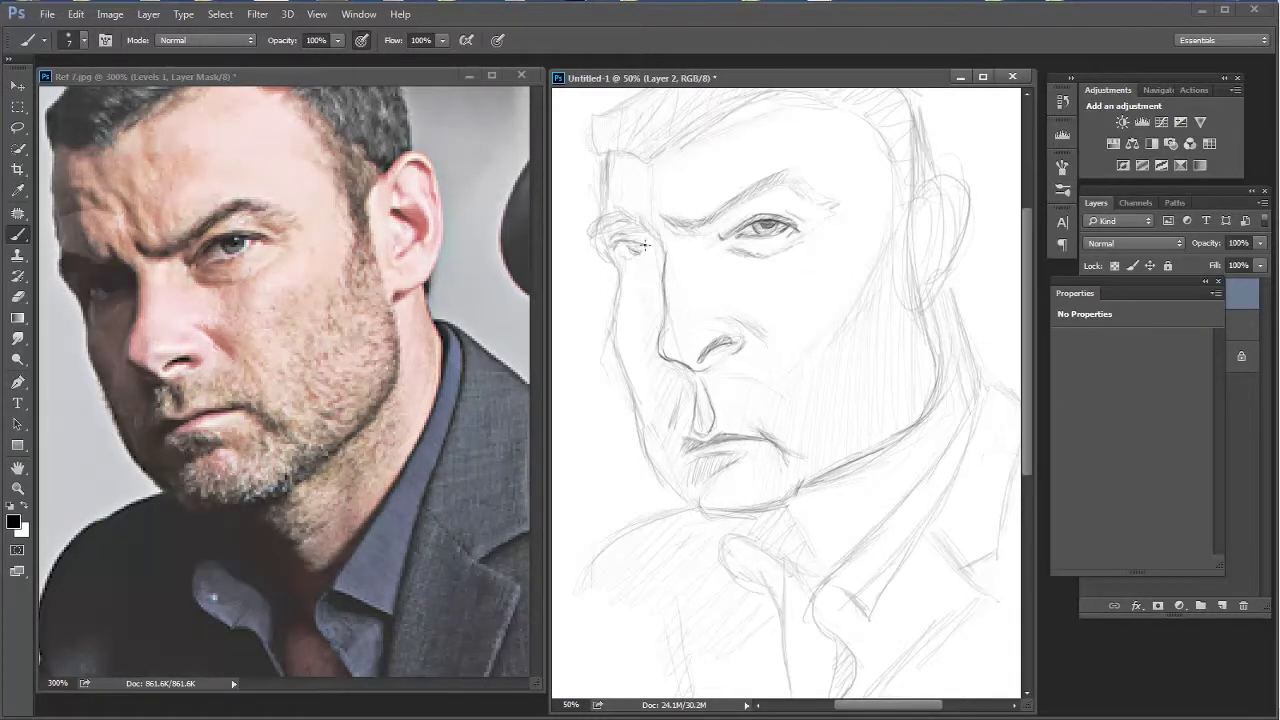
mouse_move(593, 238)
mouse_down()
mouse_move(630, 226)
mouse_move(610, 245)
mouse_move(631, 243)
mouse_move(610, 320)
mouse_up()
drag(640, 250, 624, 241)
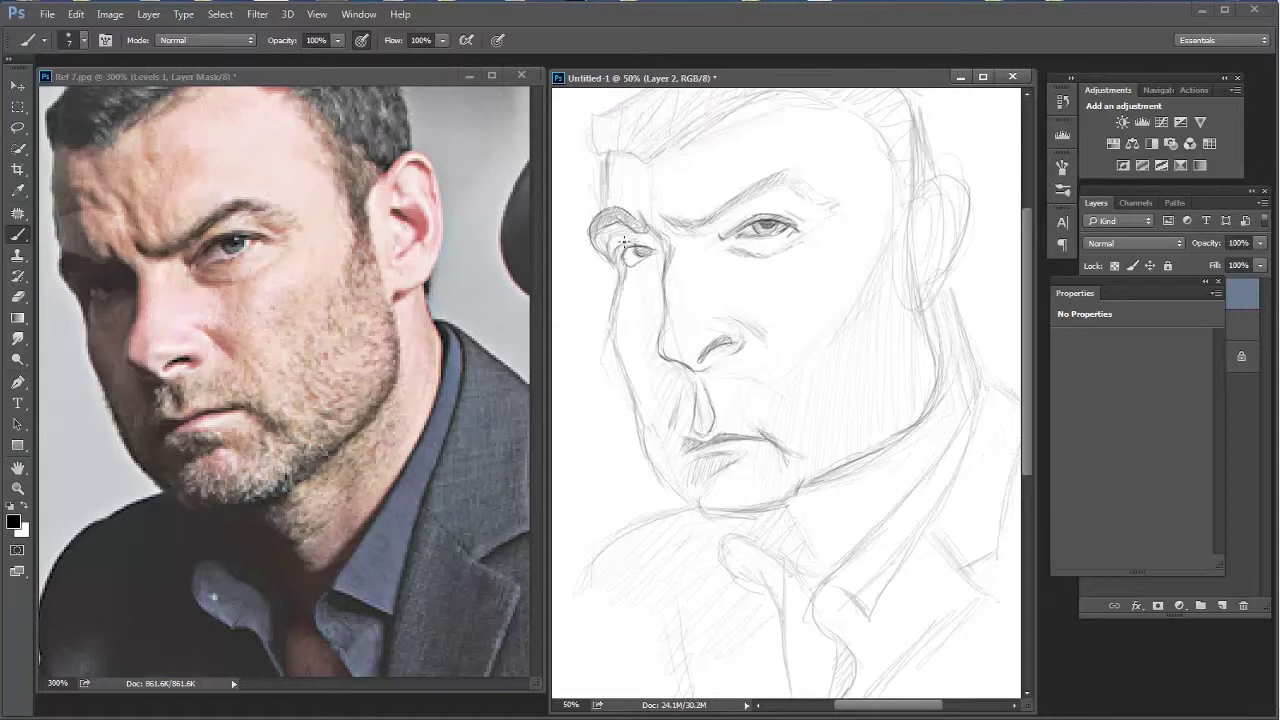
drag(606, 140, 598, 220)
mouse_move(610, 275)
mouse_down()
mouse_move(634, 409)
mouse_move(676, 492)
mouse_up()
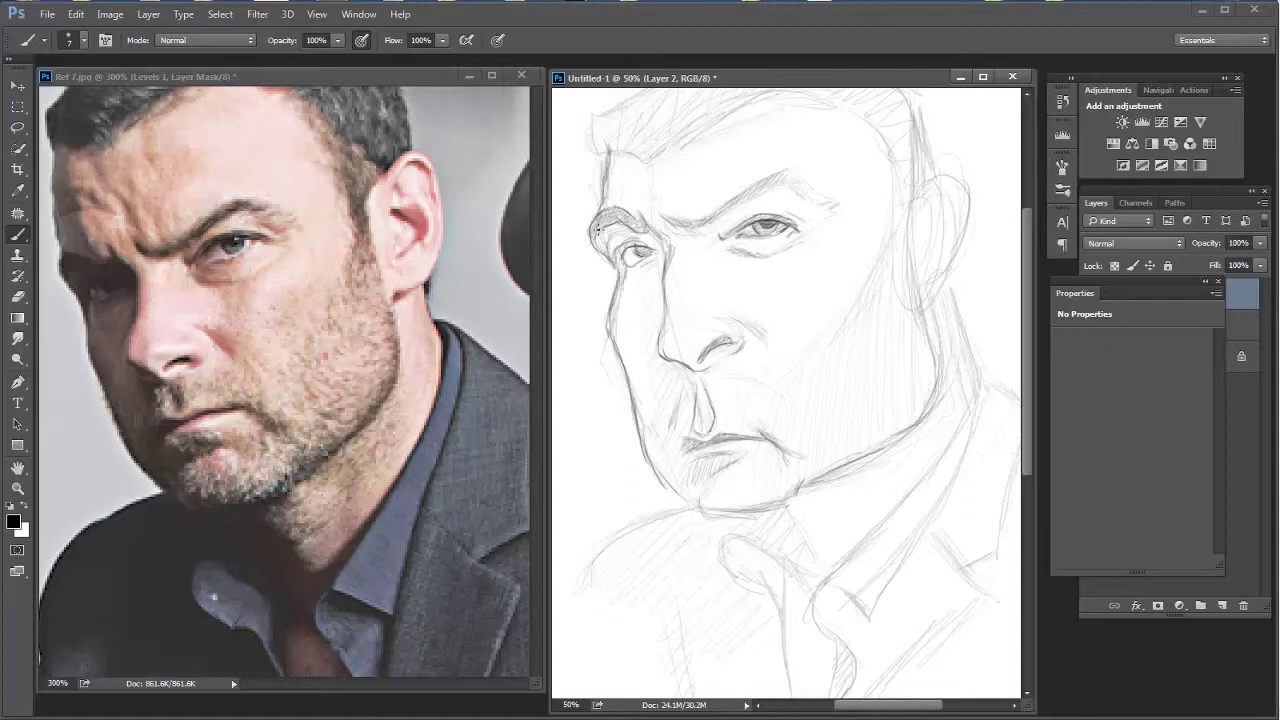
drag(640, 225, 660, 300)
drag(606, 160, 630, 212)
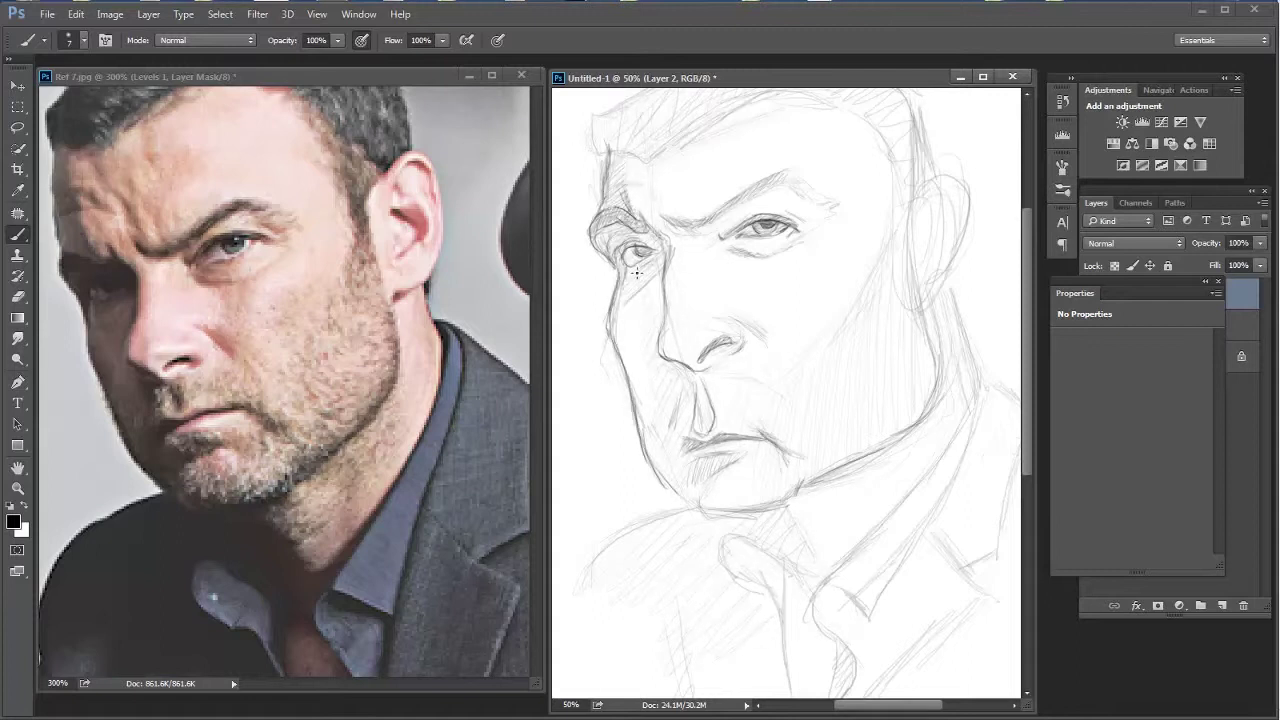
- Enlarge the brush and hatch the cheek, nose, philtrum, mouth sides, left jawline and chin underside
key(bracketright)
key(bracketright)
drag(626, 300, 668, 388)
mouse_move(656, 345)
mouse_down()
mouse_move(688, 350)
mouse_move(706, 432)
mouse_move(700, 494)
mouse_move(744, 514)
mouse_up()
drag(640, 442, 712, 516)
drag(786, 504, 802, 483)
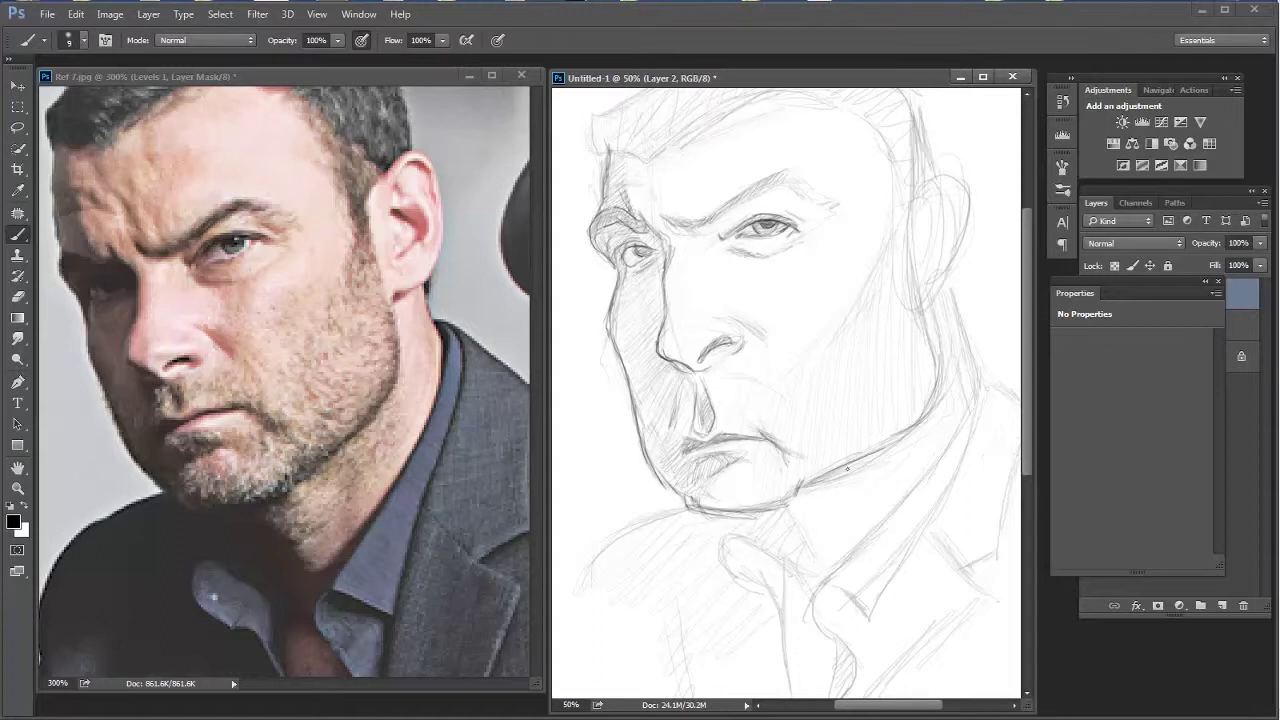
drag(710, 376, 714, 422)
mouse_move(738, 402)
mouse_down()
mouse_move(746, 426)
mouse_move(766, 382)
mouse_up()
mouse_move(738, 348)
mouse_down()
mouse_move(766, 335)
mouse_move(728, 352)
mouse_up()
mouse_move(706, 320)
mouse_down()
mouse_move(730, 330)
mouse_move(682, 358)
mouse_up()
drag(706, 402, 710, 430)
drag(704, 382, 702, 410)
- Shade the left eye socket, nose bridge, inner brows, forehead between the brows and right brow
drag(642, 241, 664, 280)
drag(668, 214, 644, 262)
drag(706, 338, 726, 350)
mouse_move(662, 218)
mouse_down()
mouse_move(710, 234)
mouse_move(664, 232)
mouse_up()
drag(652, 214, 689, 222)
drag(700, 170, 676, 210)
drag(684, 128, 648, 154)
drag(701, 232, 800, 176)
drag(838, 200, 748, 237)
- Hatch the left cheek and under-eye, and darken around the nose bridge, nostril and right eye
mouse_move(602, 226)
mouse_down()
mouse_move(660, 296)
mouse_move(660, 380)
mouse_up()
drag(634, 250, 668, 232)
mouse_move(636, 430)
mouse_down()
mouse_move(666, 368)
mouse_move(676, 392)
mouse_up()
mouse_move(666, 306)
mouse_down()
mouse_move(676, 258)
mouse_move(706, 258)
mouse_up()
mouse_move(674, 246)
mouse_down()
mouse_move(744, 210)
mouse_move(772, 178)
mouse_up()
mouse_move(770, 316)
mouse_down()
mouse_move(760, 262)
mouse_move(742, 249)
mouse_move(826, 202)
mouse_up()
mouse_move(745, 333)
mouse_down()
mouse_move(770, 358)
mouse_move(699, 346)
mouse_up()
mouse_move(704, 298)
mouse_down()
mouse_move(670, 378)
mouse_move(714, 413)
mouse_up()
- Reinforce the left face contour from jaw to brow and back down, hatching the jaw shadow
drag(656, 446, 612, 338)
mouse_move(612, 374)
mouse_down()
mouse_move(620, 262)
mouse_move(590, 208)
mouse_move(648, 216)
mouse_move(598, 182)
mouse_up()
drag(606, 204, 604, 150)
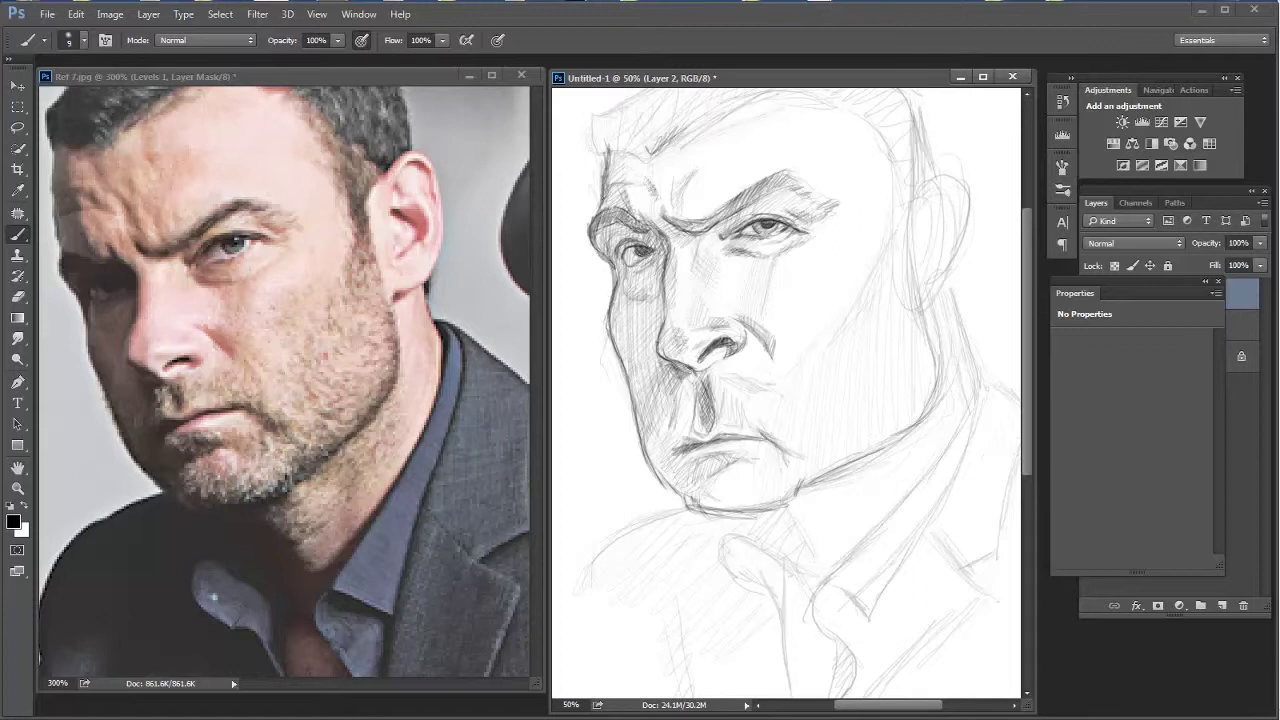
drag(596, 208, 612, 358)
drag(610, 306, 638, 448)
drag(626, 392, 680, 494)
drag(648, 428, 688, 502)
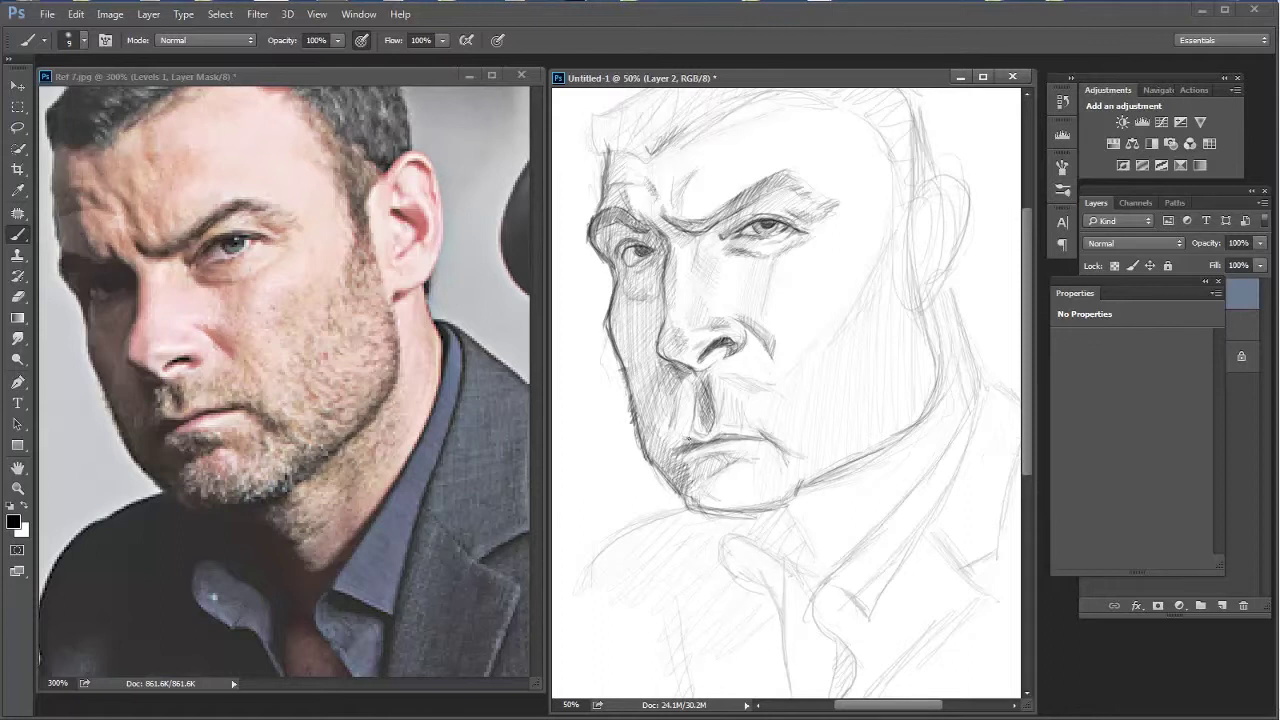
- Define the chin bottom and jaw shadow, then darken the right jaw, neck line and philtrum
mouse_move(669, 426)
mouse_down()
mouse_move(696, 448)
mouse_move(694, 470)
mouse_move(742, 472)
mouse_move(648, 440)
mouse_move(656, 462)
mouse_up()
drag(718, 490, 701, 508)
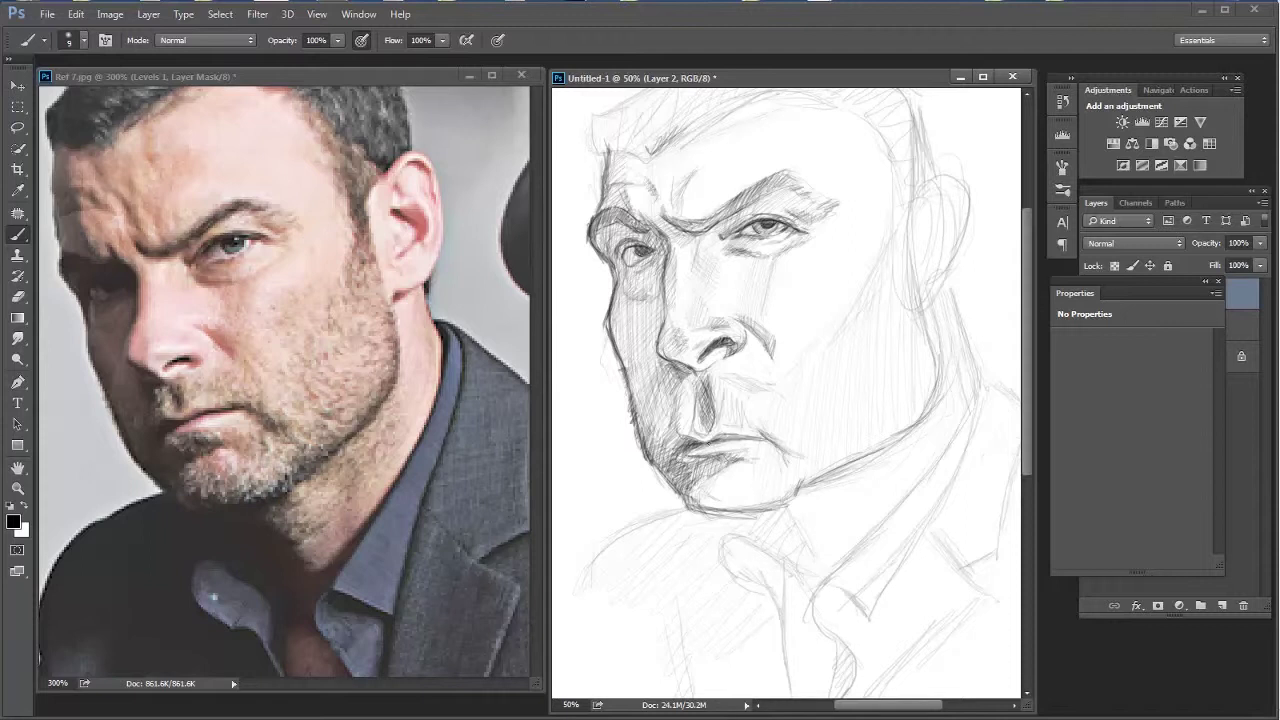
mouse_move(722, 462)
mouse_down()
mouse_move(800, 504)
mouse_move(698, 510)
mouse_move(782, 496)
mouse_up()
mouse_move(764, 440)
mouse_down()
mouse_move(790, 458)
mouse_move(796, 490)
mouse_up()
mouse_move(612, 300)
mouse_down()
mouse_move(618, 236)
mouse_move(664, 276)
mouse_move(668, 386)
mouse_up()
mouse_move(802, 488)
mouse_down()
mouse_move(940, 300)
mouse_move(722, 512)
mouse_up()
drag(704, 432, 708, 376)
- Darken the jaw line, hatch the mustache, and deepen the brows, eye sockets and nose side
mouse_move(778, 450)
mouse_down()
mouse_move(806, 488)
mouse_move(890, 442)
mouse_up()
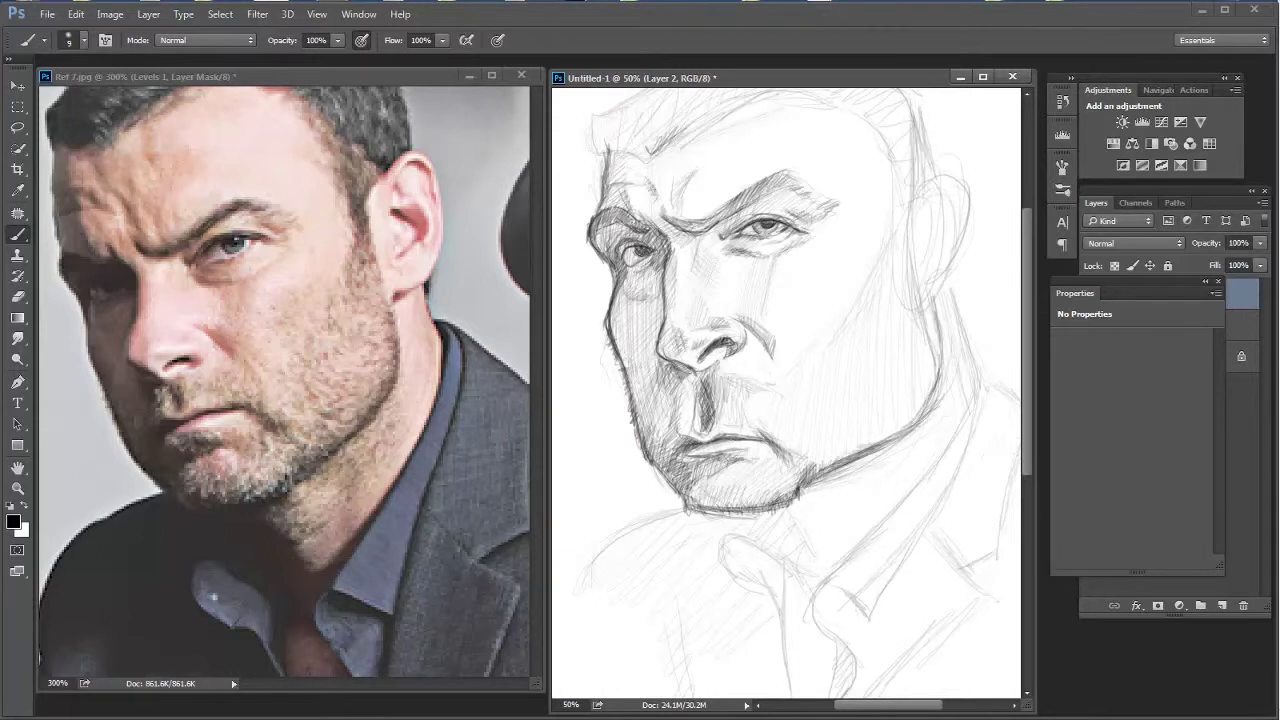
mouse_move(798, 470)
mouse_down()
mouse_move(722, 402)
mouse_move(802, 430)
mouse_up()
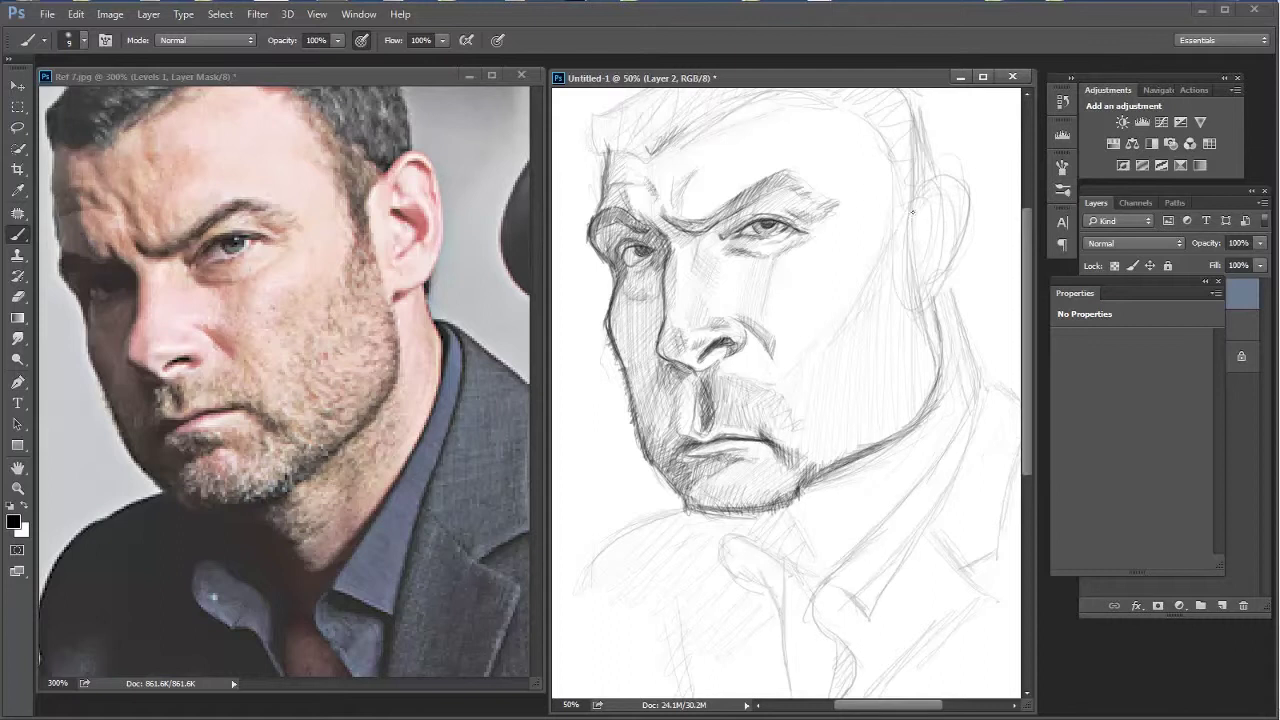
drag(918, 226, 940, 358)
mouse_move(760, 214)
mouse_down()
mouse_move(706, 232)
mouse_move(796, 170)
mouse_move(842, 220)
mouse_move(740, 218)
mouse_up()
mouse_move(622, 222)
mouse_down()
mouse_move(666, 262)
mouse_move(626, 394)
mouse_up()
drag(620, 258, 608, 358)
mouse_move(642, 234)
mouse_down()
mouse_move(666, 272)
mouse_move(638, 274)
mouse_up()
drag(636, 228, 590, 212)
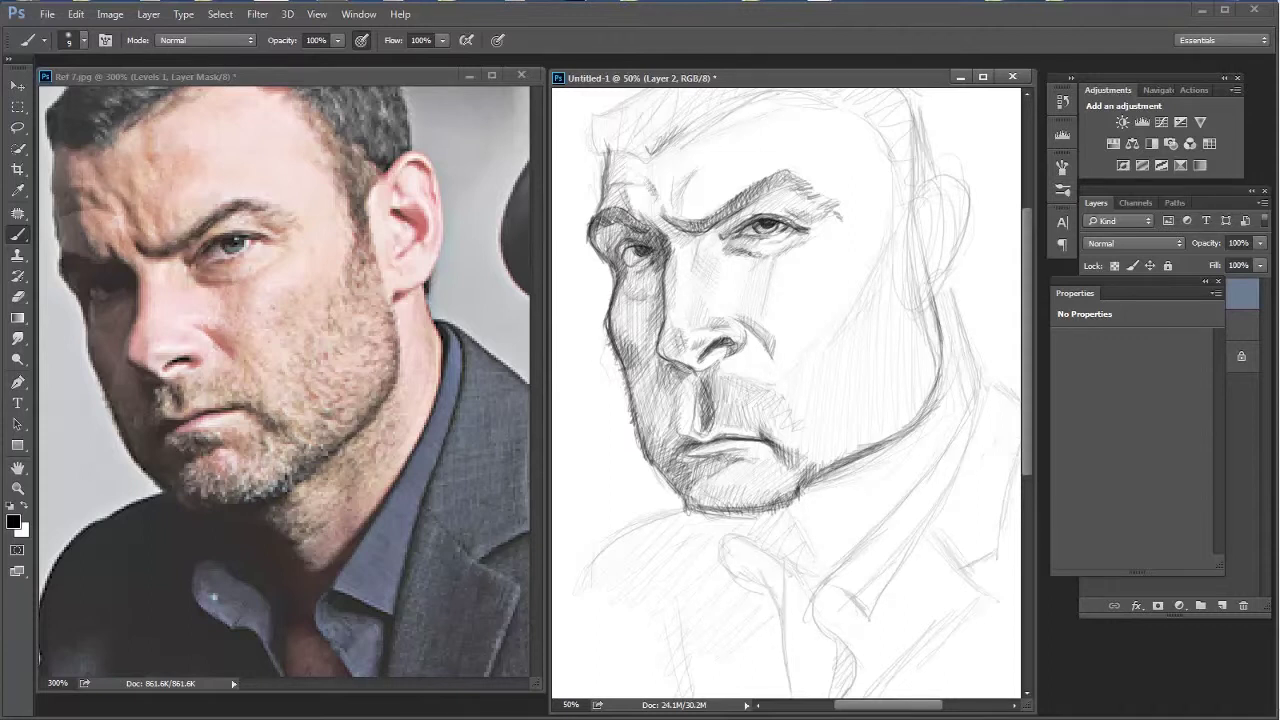
- Reinforce the right cheek and jaw contour and darken the chin and the area below it
drag(918, 190, 940, 330)
drag(926, 280, 900, 336)
drag(906, 250, 926, 302)
drag(756, 327, 728, 316)
drag(930, 326, 946, 362)
drag(806, 510, 784, 546)
mouse_move(942, 330)
mouse_down()
mouse_move(912, 426)
mouse_move(816, 468)
mouse_move(870, 398)
mouse_up()
mouse_move(840, 450)
mouse_down()
mouse_move(936, 378)
mouse_move(944, 334)
mouse_up()
drag(954, 272, 972, 364)
- Redraw the head outline from the upper left over the skull to the right ear and temple
drag(744, 164, 698, 188)
mouse_move(696, 192)
mouse_down()
mouse_move(656, 216)
mouse_move(602, 222)
mouse_up()
mouse_move(656, 146)
mouse_down()
mouse_move(594, 214)
mouse_move(606, 254)
mouse_up()
mouse_move(742, 160)
mouse_down()
mouse_move(826, 142)
mouse_move(870, 182)
mouse_up()
mouse_move(824, 168)
mouse_down()
mouse_move(906, 258)
mouse_move(968, 300)
mouse_move(941, 343)
mouse_move(944, 240)
mouse_move(968, 256)
mouse_up()
drag(940, 238, 918, 186)
mouse_move(856, 114)
mouse_down()
mouse_move(936, 238)
mouse_move(898, 320)
mouse_move(902, 268)
mouse_move(898, 294)
mouse_up()
drag(904, 154, 884, 198)
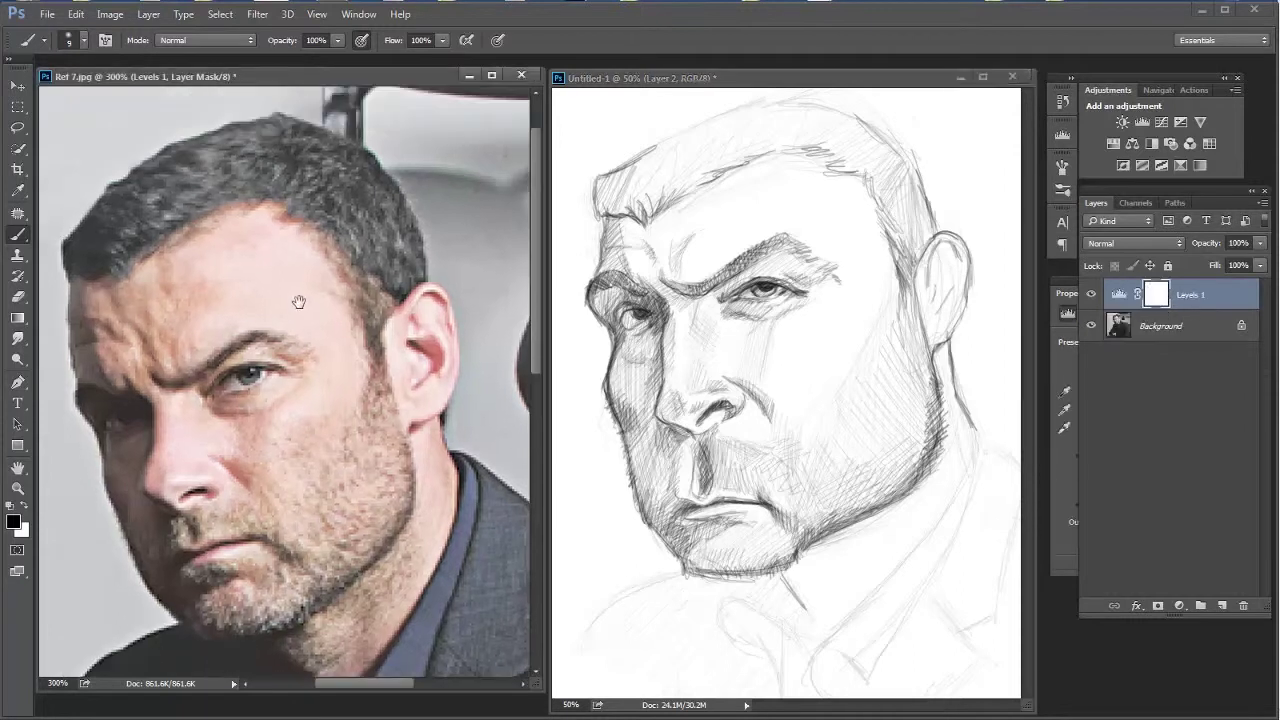
- Hatch across the top of the skull and fill the forehead with layered hatching
mouse_move(646, 180)
mouse_down()
mouse_move(726, 142)
mouse_move(886, 146)
mouse_move(934, 266)
mouse_up()
mouse_move(628, 232)
mouse_down()
mouse_move(712, 158)
mouse_move(880, 210)
mouse_move(930, 300)
mouse_move(964, 302)
mouse_move(958, 282)
mouse_move(968, 326)
mouse_move(938, 349)
mouse_up()
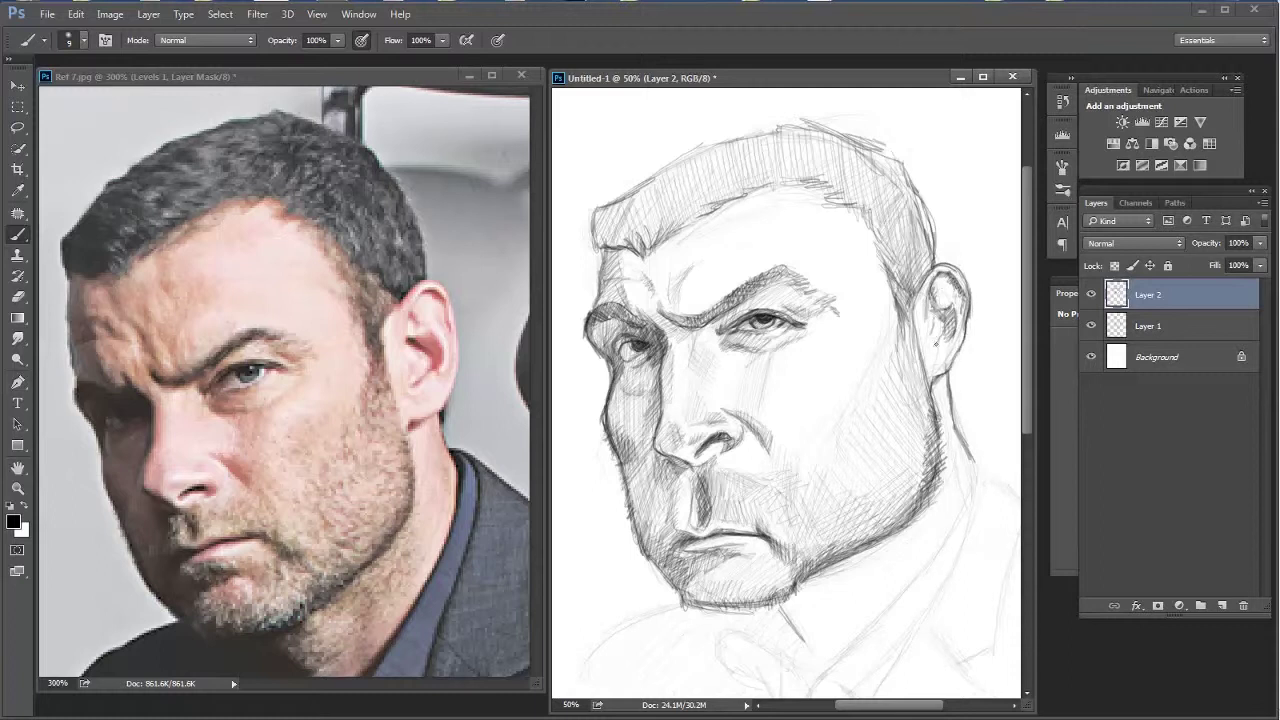
mouse_move(930, 285)
mouse_down()
mouse_move(888, 212)
mouse_move(886, 270)
mouse_up()
drag(704, 214, 640, 285)
drag(640, 240, 779, 184)
drag(640, 205, 600, 245)
drag(750, 135, 598, 254)
drag(640, 206, 594, 246)
mouse_move(706, 154)
mouse_down()
mouse_move(652, 246)
mouse_move(666, 226)
mouse_up()
drag(750, 186, 674, 228)
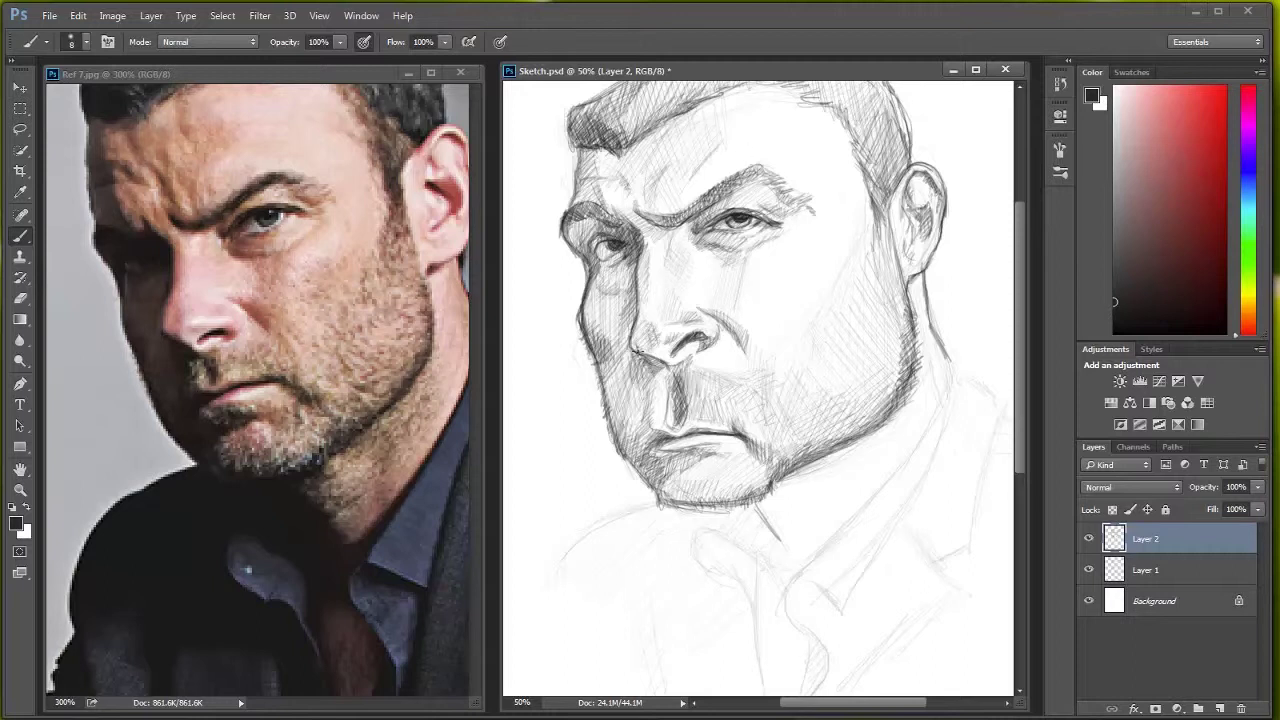
- Hatch the left cheek under the eye, then with a larger brush shade the cheek beside the mouth
mouse_move(634, 256)
mouse_down()
mouse_move(590, 312)
mouse_move(596, 342)
mouse_move(604, 300)
mouse_up()
drag(626, 226, 572, 246)
drag(634, 292, 594, 345)
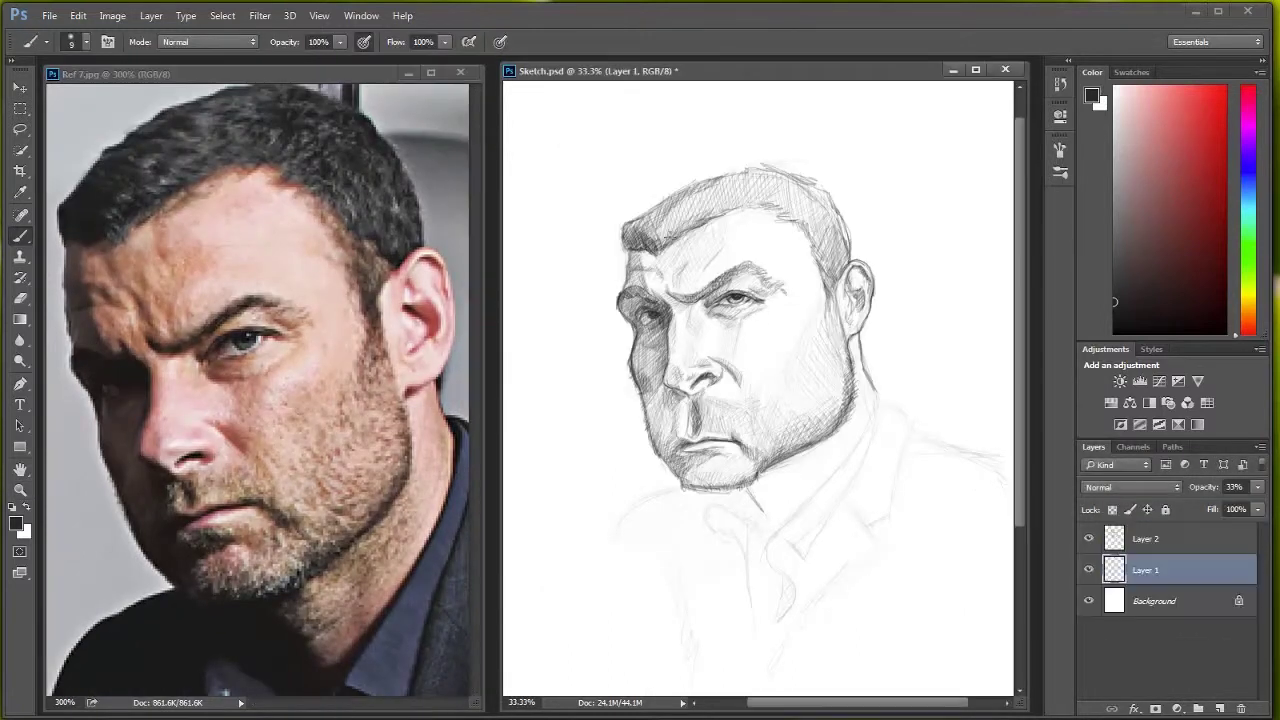
key(bracketright)
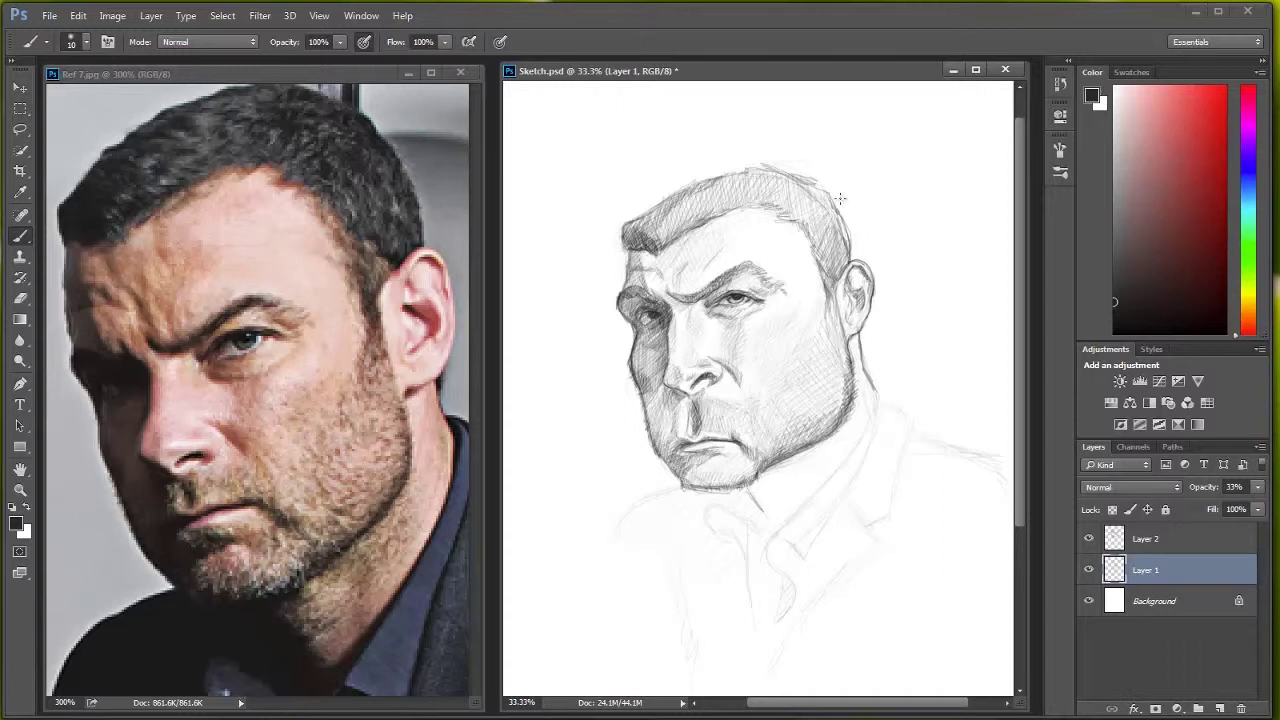
mouse_move(704, 410)
mouse_down()
mouse_move(664, 404)
mouse_move(658, 446)
mouse_up()
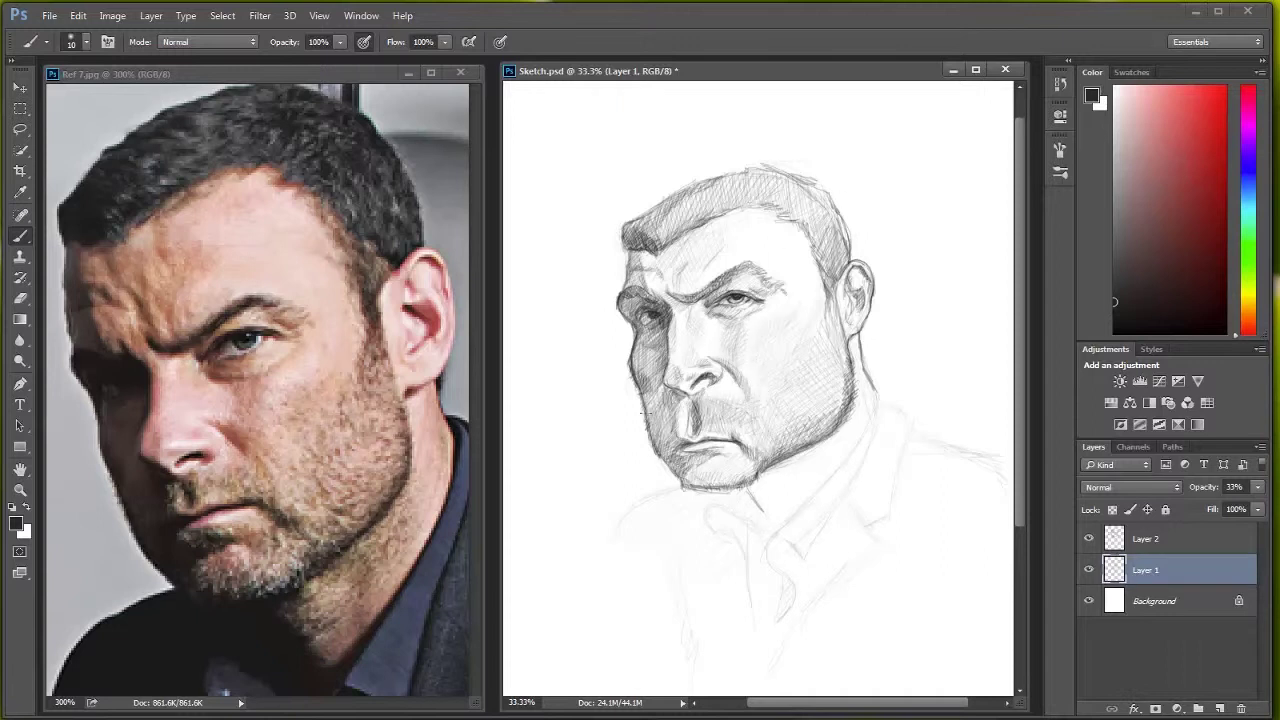
drag(645, 345, 674, 426)
- Hatch across the top of the hair, then darken the right cheek, chin, lower jaw and left cheek
drag(750, 210, 705, 200)
drag(785, 180, 715, 205)
drag(825, 190, 775, 215)
scroll(729, 350, up, 1)
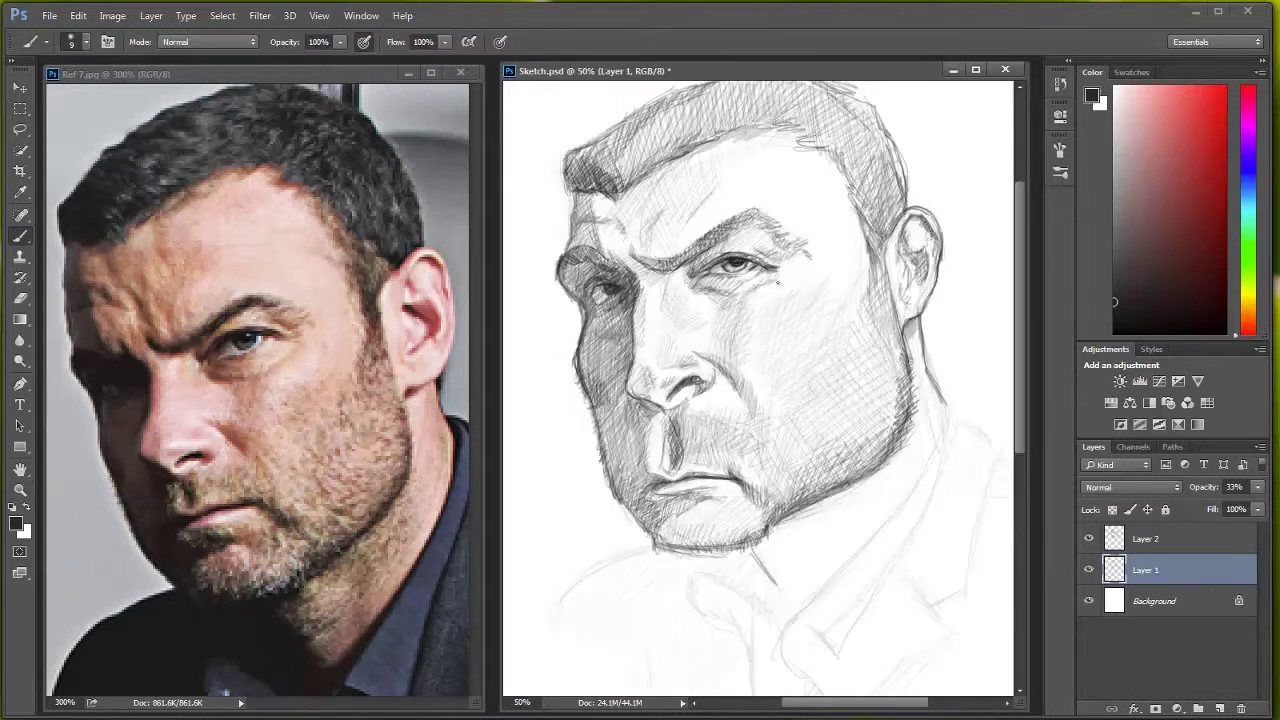
drag(800, 387, 840, 340)
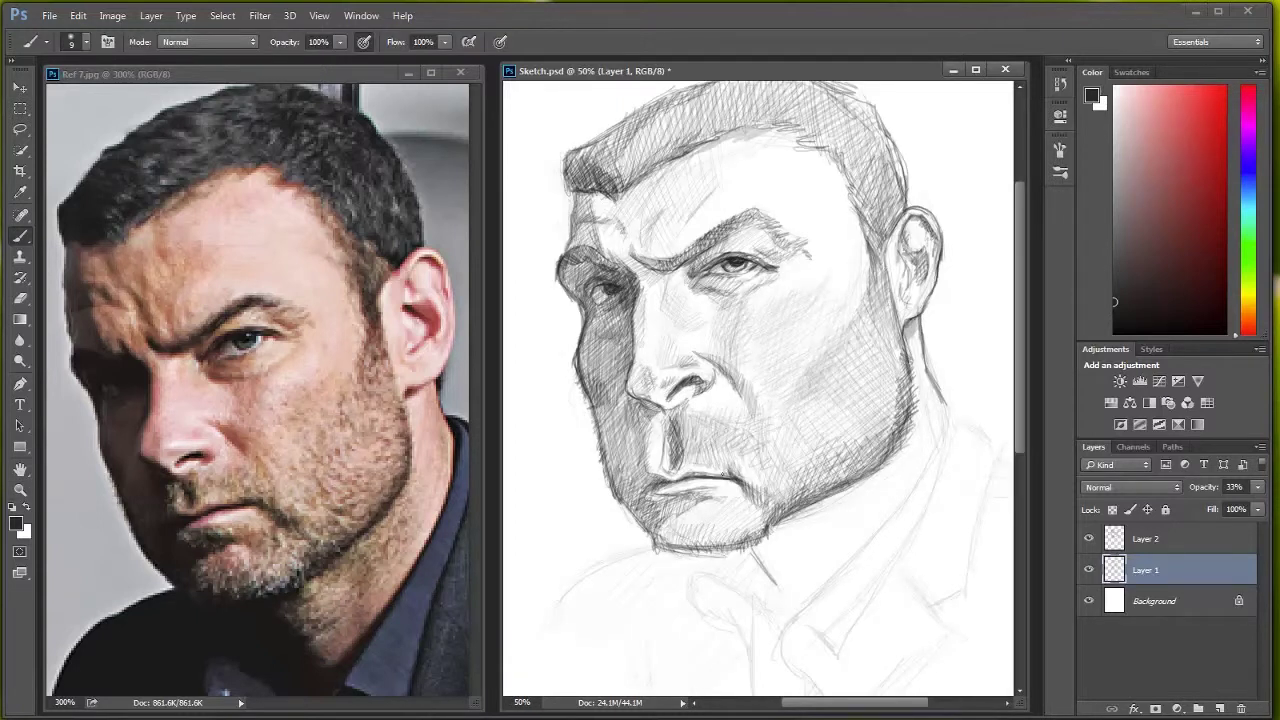
drag(695, 427, 750, 490)
mouse_move(740, 440)
mouse_down()
mouse_move(725, 520)
mouse_move(660, 500)
mouse_move(634, 470)
mouse_move(638, 432)
mouse_up()
drag(586, 358, 620, 455)
- With a smaller brush, hatch the left cheek and the top and right side of the hair
key(ctrl+minus)
key(bracketleft)
drag(748, 212, 675, 256)
drag(808, 236, 832, 268)
mouse_move(790, 204)
mouse_down()
mouse_move(765, 237)
mouse_move(830, 282)
mouse_up()
drag(826, 306, 840, 394)
drag(840, 318, 803, 263)
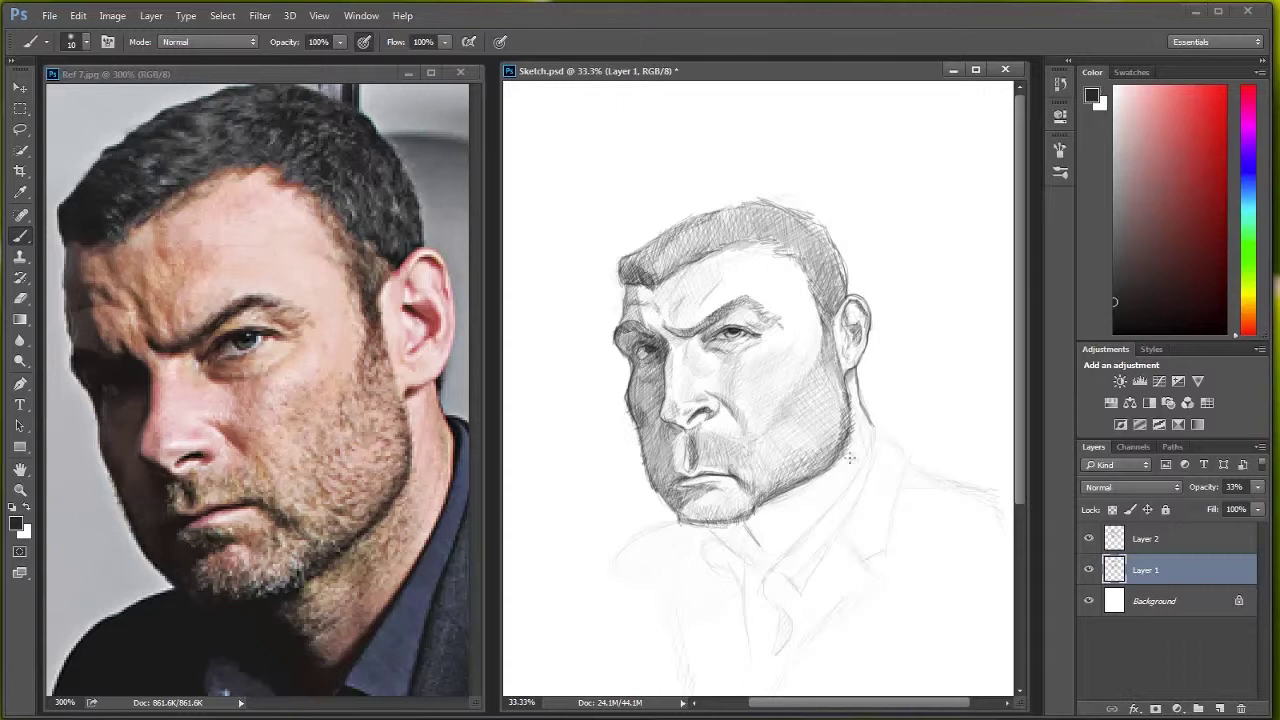
- Shade along the right jaw and deepen the shadow under the chin, then check the drawing colour
mouse_move(850, 458)
mouse_down()
mouse_move(780, 515)
mouse_move(768, 506)
mouse_move(744, 538)
mouse_up()
drag(810, 510, 770, 544)
drag(860, 470, 776, 564)
drag(744, 522, 716, 552)
key(i)
click(16, 521)
- Back on the brush on Layer 2, shade under the chin and right jaw and hatch the hair
key(Return)
key(b)
key(alt+bracketright)
drag(830, 475, 744, 530)
drag(890, 420, 790, 540)
mouse_move(802, 247)
mouse_down()
mouse_move(848, 305)
mouse_move(842, 276)
mouse_move(726, 234)
mouse_up()
drag(658, 246, 624, 278)
drag(706, 250, 642, 282)
mouse_move(786, 200)
mouse_down()
mouse_move(642, 278)
mouse_move(730, 224)
mouse_up()
- Darken the left cheek and jaw, then draw the collar edge along the neck and a shirt line
mouse_move(704, 500)
mouse_down()
mouse_move(660, 430)
mouse_move(644, 436)
mouse_move(660, 424)
mouse_up()
drag(664, 470, 642, 414)
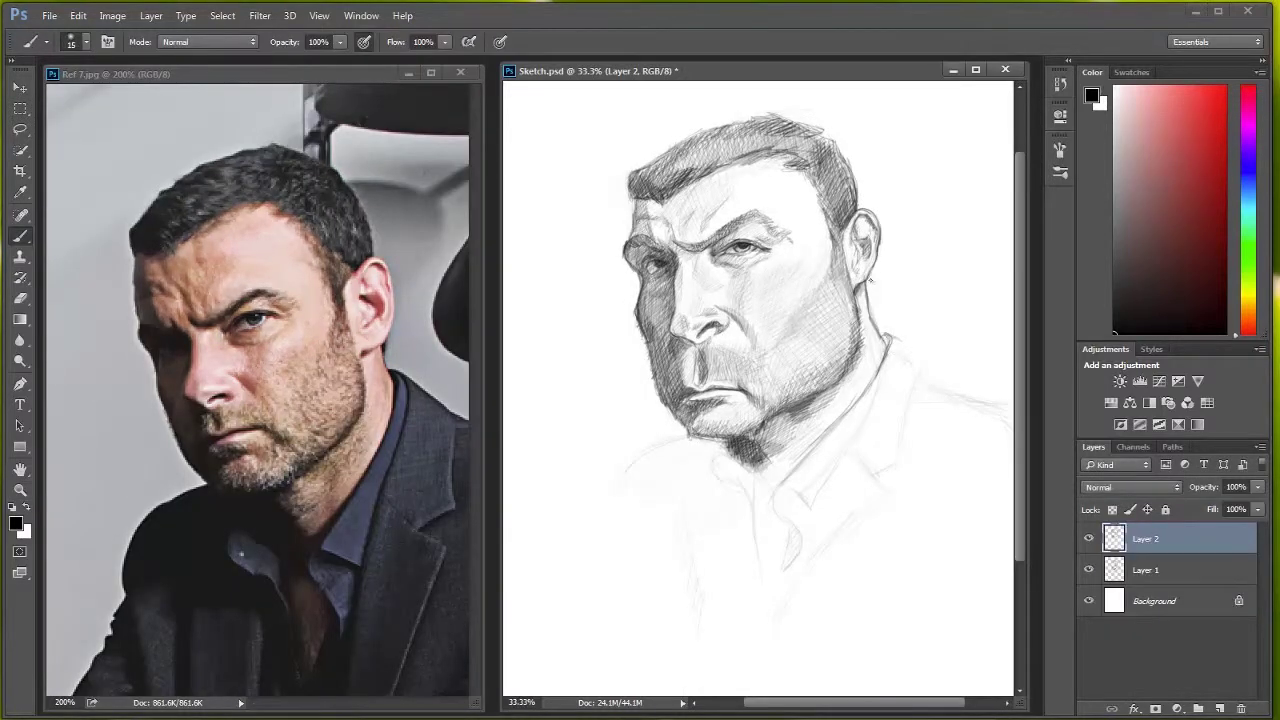
drag(888, 338, 786, 482)
drag(866, 388, 780, 482)
drag(880, 362, 786, 480)
drag(889, 338, 794, 588)
drag(782, 462, 758, 488)
drag(683, 436, 618, 496)
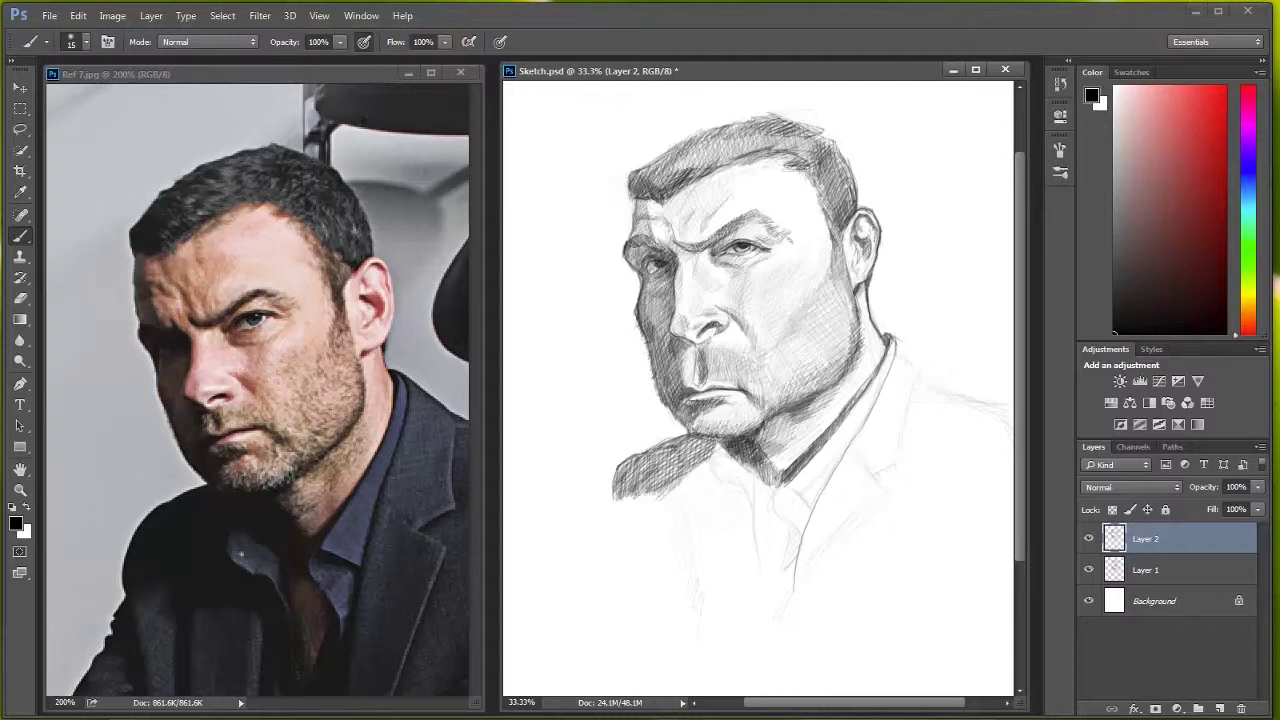
- Mark the shirt collar point, hatch the neck along the collar, and draw the left collar and shirt front
drag(812, 478, 782, 494)
mouse_move(812, 488)
mouse_down()
mouse_move(779, 491)
mouse_move(797, 540)
mouse_up()
drag(804, 526, 790, 568)
drag(832, 428, 788, 508)
drag(892, 344, 832, 476)
mouse_move(848, 364)
mouse_down()
mouse_move(806, 416)
mouse_move(758, 426)
mouse_move(758, 494)
mouse_move(706, 474)
mouse_move(626, 488)
mouse_up()
drag(694, 434, 614, 510)
drag(754, 484, 756, 534)
drag(710, 456, 758, 496)
drag(690, 490, 696, 594)
mouse_move(740, 462)
mouse_down()
mouse_move(706, 570)
mouse_move(680, 505)
mouse_move(756, 576)
mouse_up()
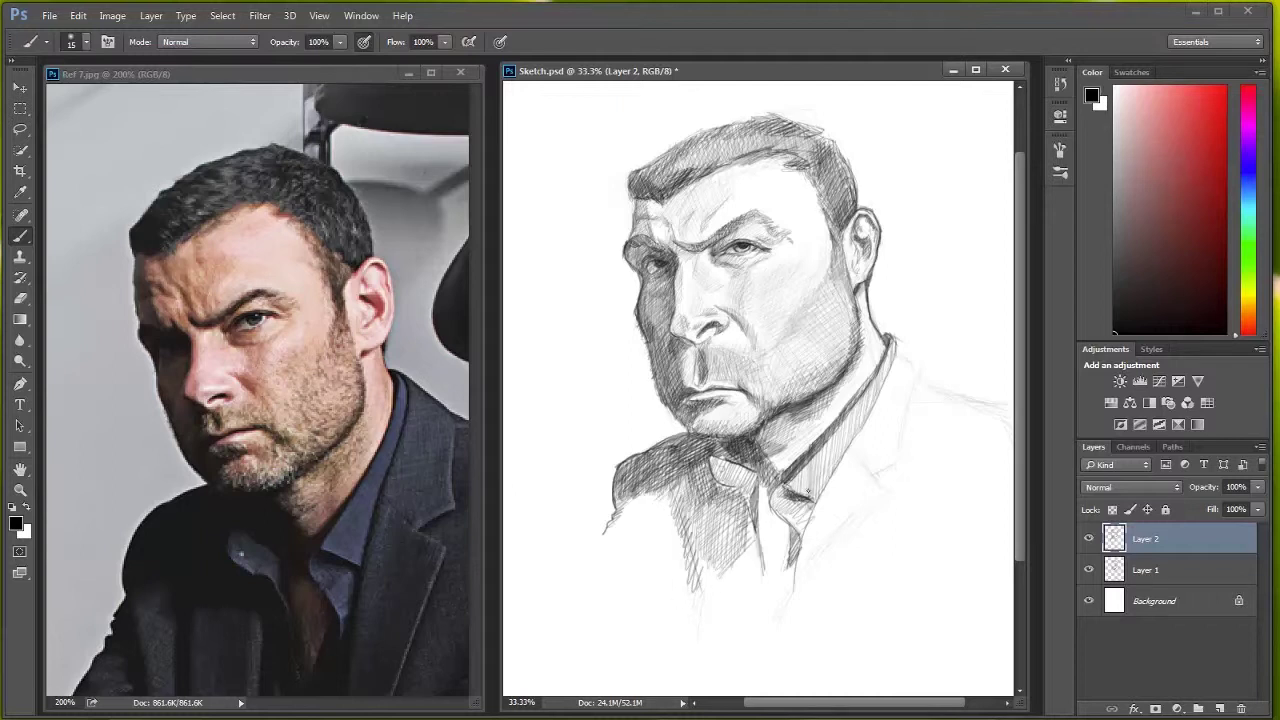
- Outline the right jacket lapel and hatch the right side of the jacket
drag(894, 340, 800, 592)
drag(898, 444, 854, 488)
mouse_move(898, 342)
mouse_down()
mouse_move(916, 446)
mouse_move(866, 430)
mouse_move(822, 498)
mouse_up()
mouse_move(874, 468)
mouse_down()
mouse_move(800, 576)
mouse_move(806, 590)
mouse_up()
drag(900, 434, 854, 478)
mouse_move(902, 360)
mouse_down()
mouse_move(864, 470)
mouse_move(894, 410)
mouse_up()
drag(840, 466, 804, 578)
drag(878, 446, 838, 530)
- Densely hatch and darken the left side of the jacket and its collar
drag(886, 346, 838, 422)
drag(772, 474, 750, 518)
mouse_move(764, 440)
mouse_down()
mouse_move(658, 472)
mouse_move(606, 554)
mouse_up()
drag(706, 498, 666, 590)
drag(714, 460, 666, 502)
mouse_move(710, 434)
mouse_down()
mouse_move(650, 464)
mouse_move(620, 516)
mouse_up()
drag(692, 488, 610, 558)
mouse_move(774, 462)
mouse_down()
mouse_move(756, 502)
mouse_move(712, 476)
mouse_up()
- Darken the shirt and collar with heavier hatching and hatch the right jacket shoulder
mouse_move(758, 456)
mouse_down()
mouse_move(704, 500)
mouse_move(728, 546)
mouse_up()
drag(754, 482, 702, 538)
drag(708, 434, 618, 518)
drag(684, 492, 618, 546)
drag(756, 434, 700, 480)
mouse_move(796, 456)
mouse_down()
mouse_move(762, 488)
mouse_move(756, 542)
mouse_up()
mouse_move(692, 486)
mouse_down()
mouse_move(678, 526)
mouse_move(686, 554)
mouse_up()
key(bracketleft)
key(bracketleft)
key(bracketright)
key(bracketright)
drag(978, 376, 906, 404)
- Hatch the right jacket shoulder, shirt front and right lapel
mouse_move(986, 410)
mouse_down()
mouse_move(872, 526)
mouse_move(904, 476)
mouse_up()
drag(890, 346, 796, 544)
drag(798, 472, 760, 566)
drag(796, 504, 770, 562)
drag(794, 474, 766, 530)
drag(900, 402, 856, 460)
drag(894, 362, 880, 462)
drag(912, 346, 894, 386)
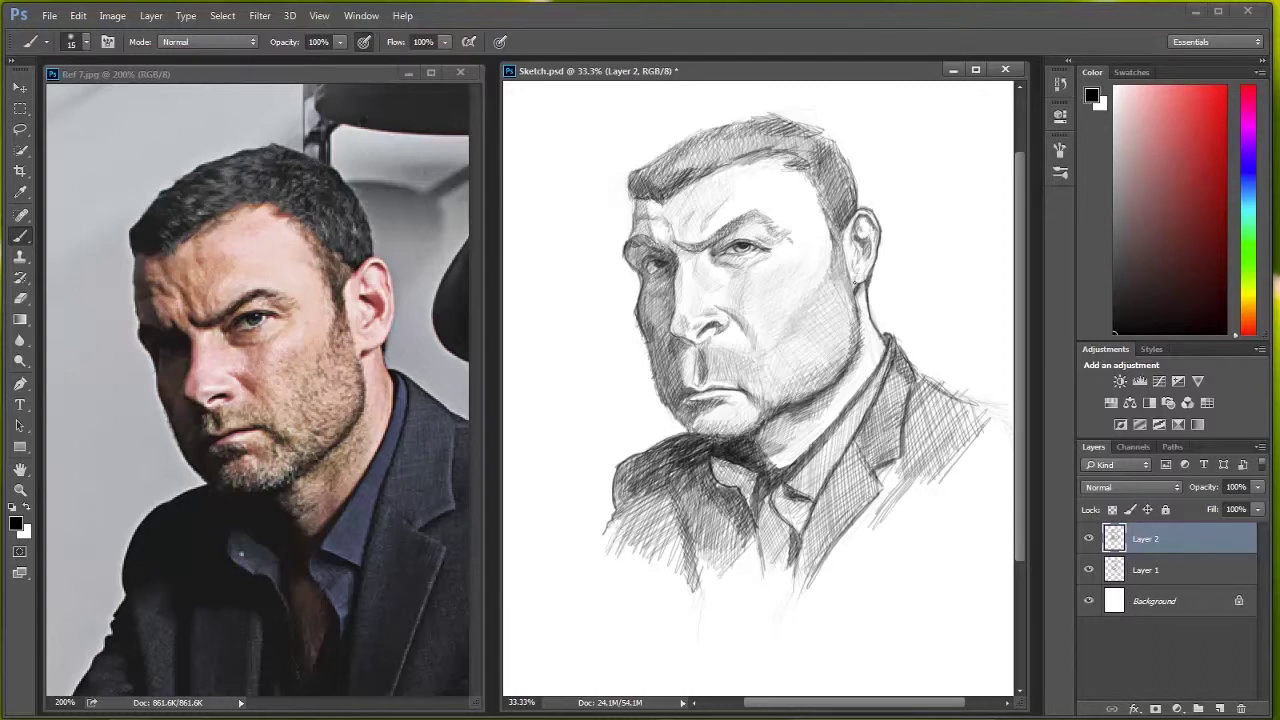
- Darken the hair across the top, near the ear and on the right side, plus the right eyebrow
drag(860, 186, 838, 268)
mouse_move(810, 120)
mouse_down()
mouse_move(776, 160)
mouse_move(790, 168)
mouse_up()
drag(790, 132, 710, 166)
drag(830, 118, 740, 152)
mouse_move(726, 144)
mouse_down()
mouse_move(700, 166)
mouse_move(676, 160)
mouse_up()
mouse_move(760, 120)
mouse_down()
mouse_move(650, 166)
mouse_move(736, 126)
mouse_up()
mouse_move(838, 122)
mouse_down()
mouse_move(796, 156)
mouse_move(820, 206)
mouse_up()
drag(716, 240, 764, 228)
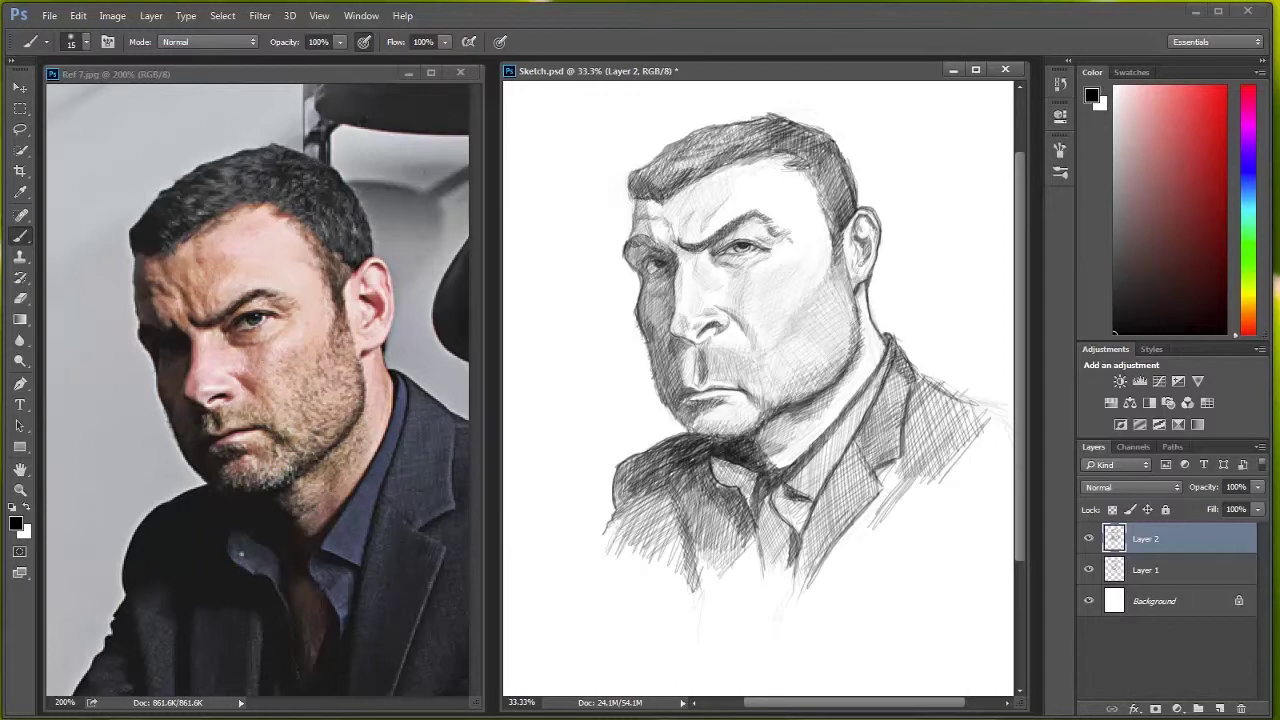
- Hatch the right cheek, under the lower lip and chin, and both sides of the nose
drag(790, 382, 780, 338)
drag(741, 402, 782, 424)
mouse_move(695, 312)
mouse_down()
mouse_move(662, 408)
mouse_move(700, 428)
mouse_up()
mouse_move(640, 198)
mouse_down()
mouse_move(640, 268)
mouse_move(680, 154)
mouse_up()
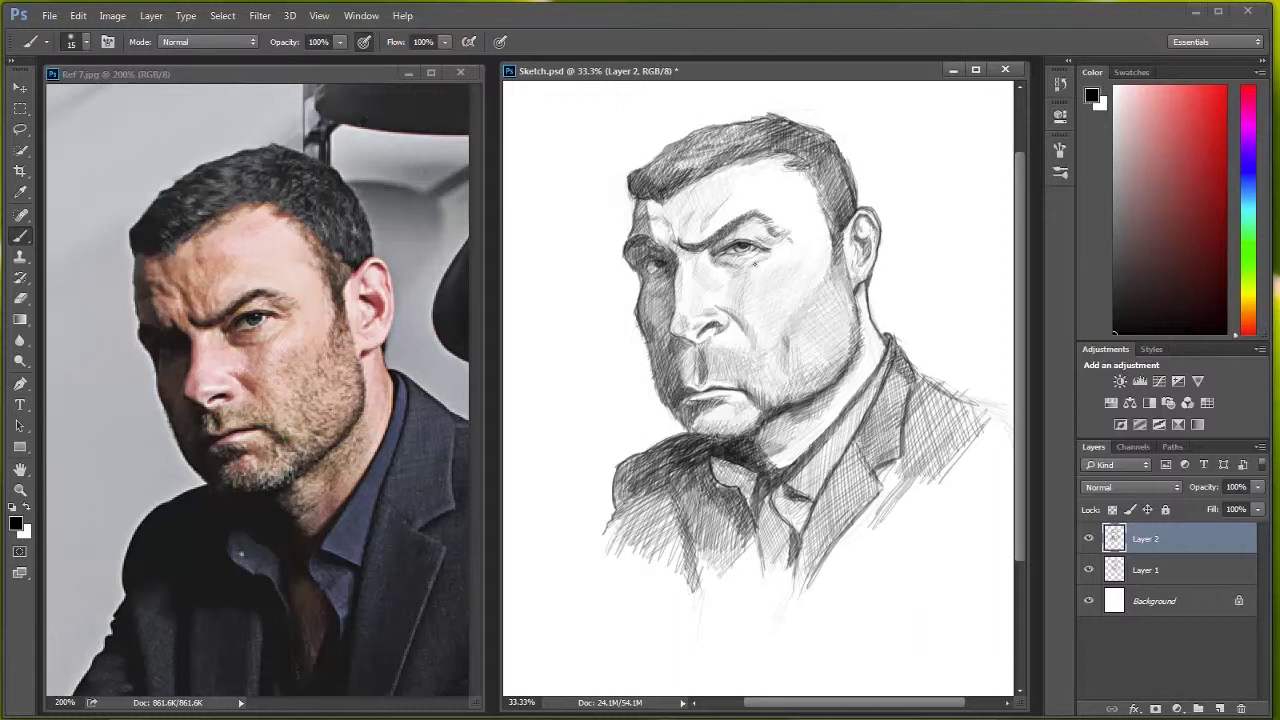
drag(752, 364, 710, 336)
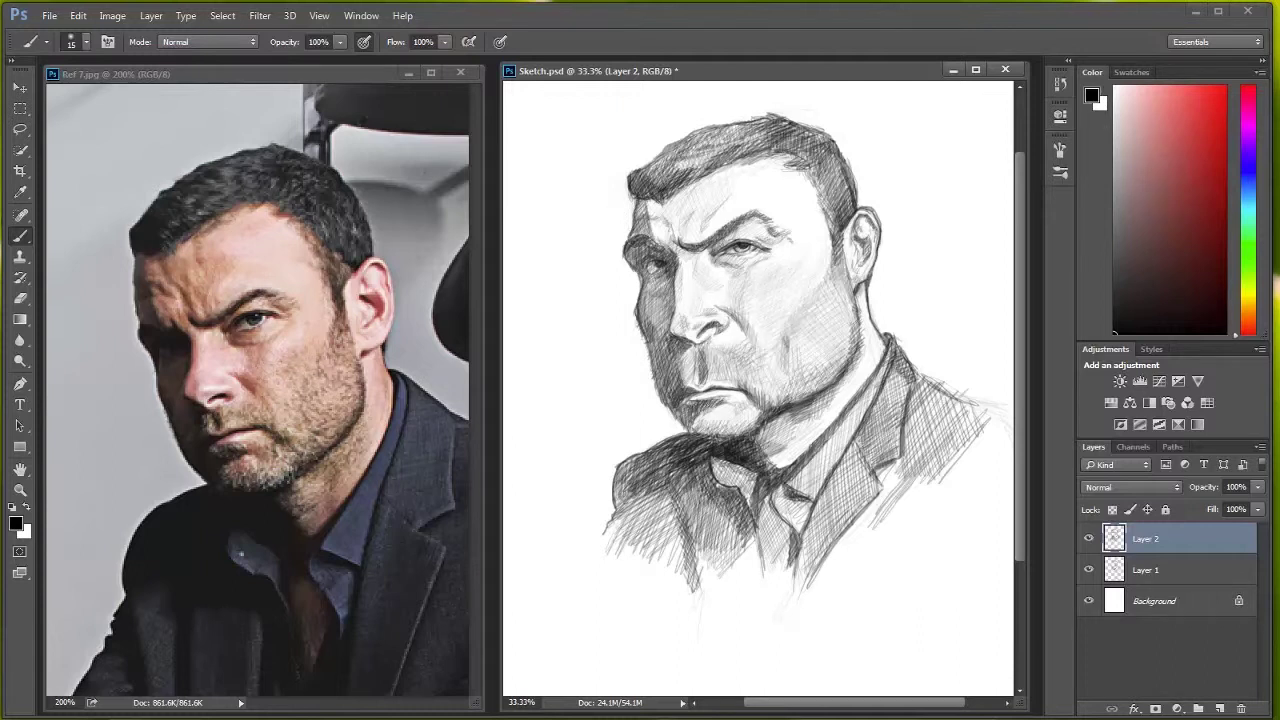
- Darken the neck, collar, right lapel and right shoulder with dense hatching
drag(870, 340, 836, 412)
mouse_move(834, 462)
mouse_down()
mouse_move(802, 494)
mouse_move(796, 572)
mouse_up()
drag(880, 442, 826, 532)
drag(910, 370, 870, 430)
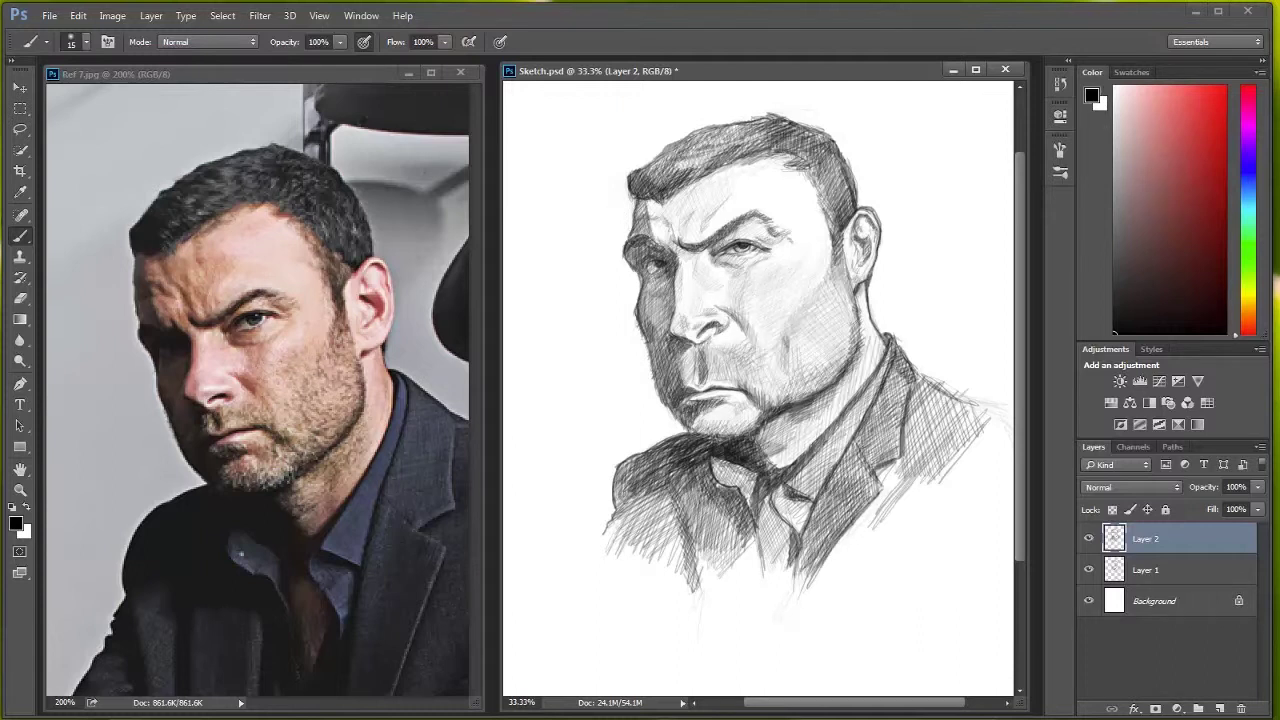
drag(976, 442, 842, 552)
drag(930, 390, 864, 506)
drag(980, 392, 870, 500)
drag(904, 482, 830, 558)
- Darken the lower-left part of the jacket and the left collar
drag(688, 486, 672, 554)
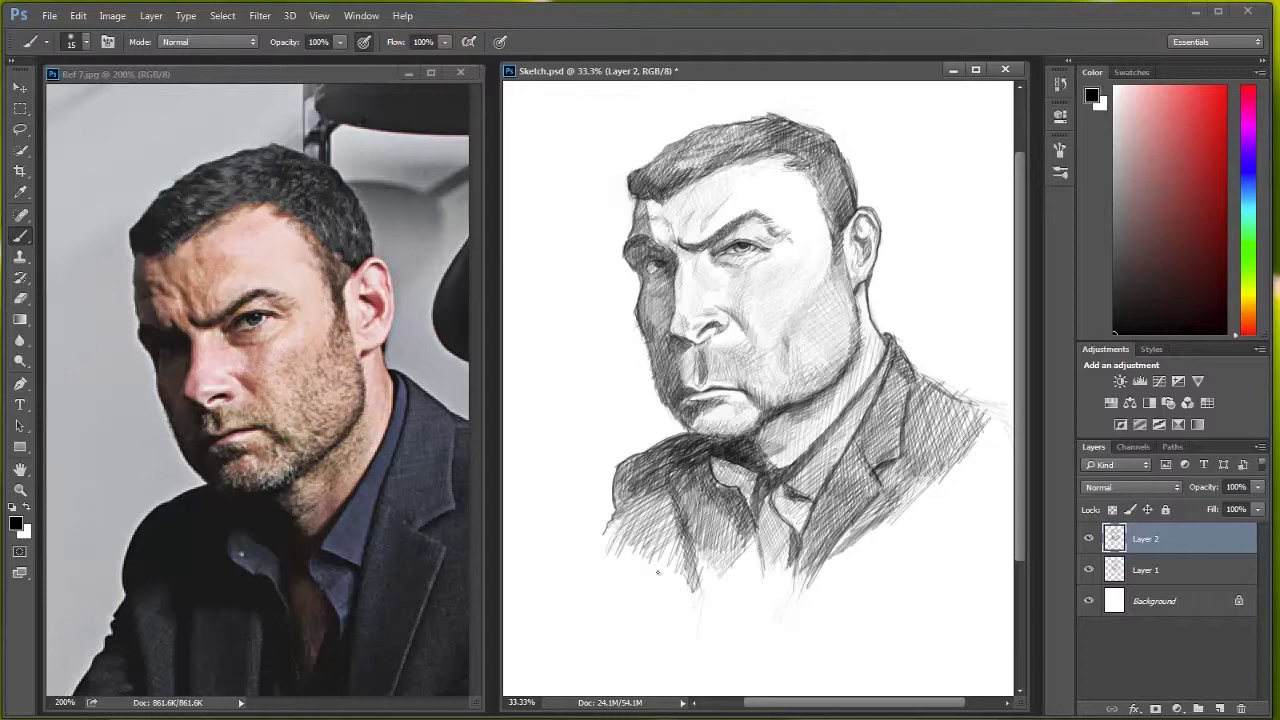
drag(642, 498, 616, 546)
drag(662, 540, 646, 586)
mouse_move(686, 466)
mouse_down()
mouse_move(638, 566)
mouse_move(618, 510)
mouse_up()
drag(714, 442, 686, 492)
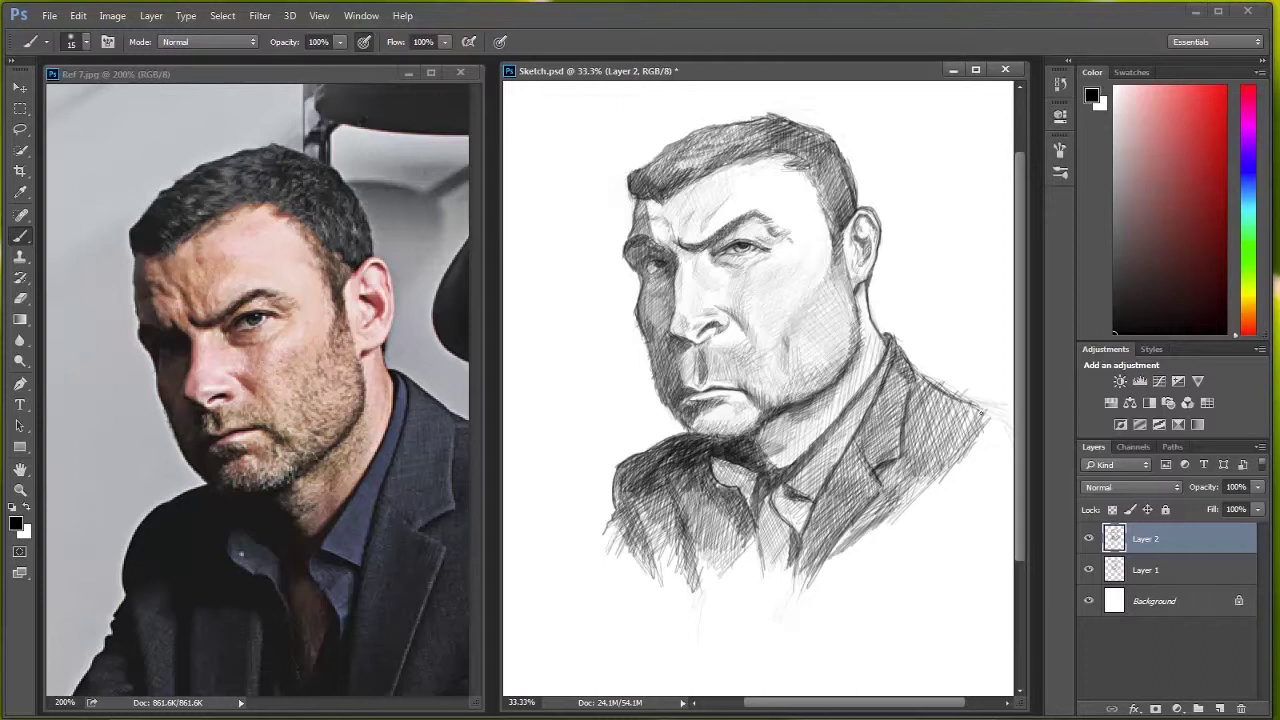
- Add small strokes near the brow and hair and hatch along the right side of the face
scroll(767, 197, up, 1)
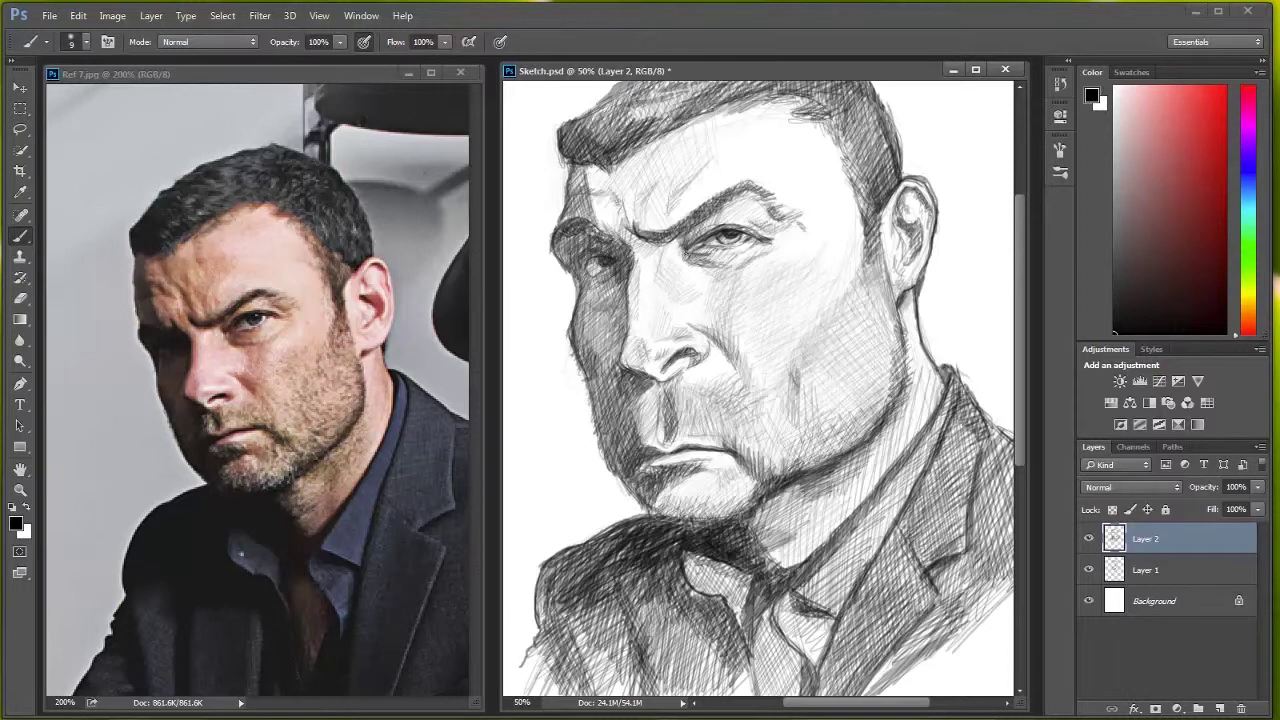
drag(736, 186, 670, 234)
drag(600, 162, 610, 240)
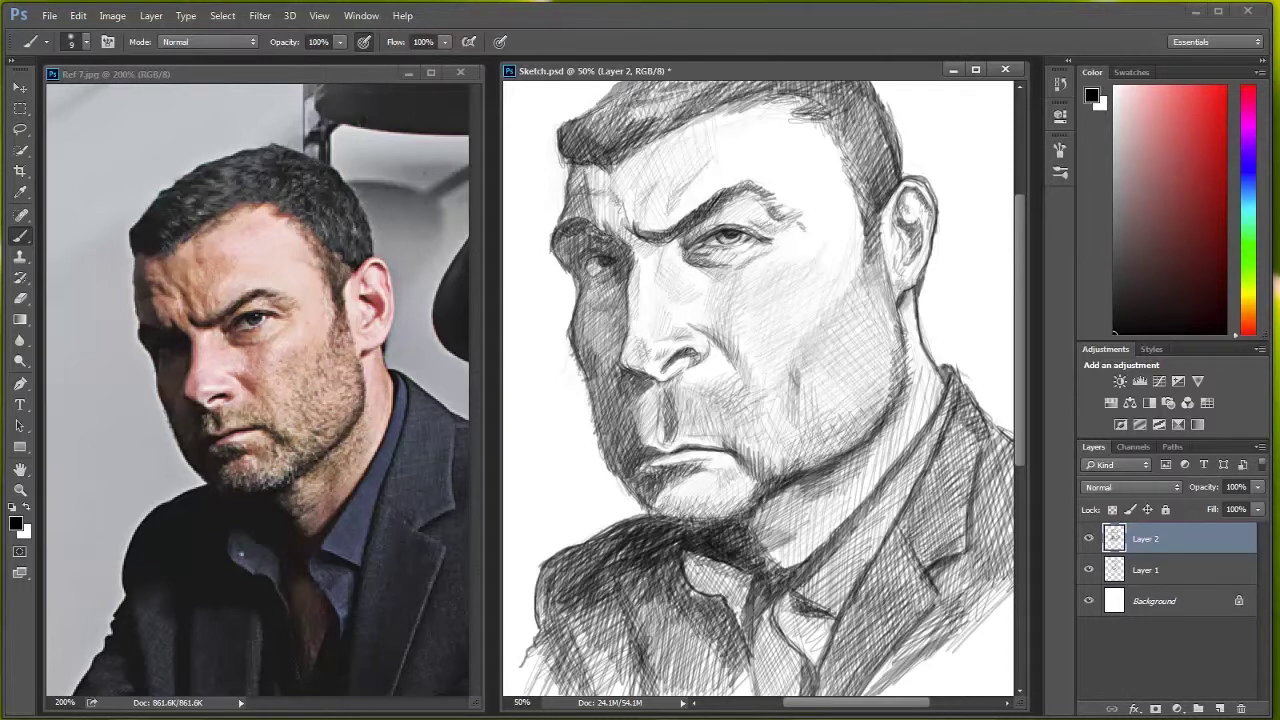
scroll(720, 350, down, 1)
drag(724, 162, 652, 210)
drag(800, 212, 820, 350)
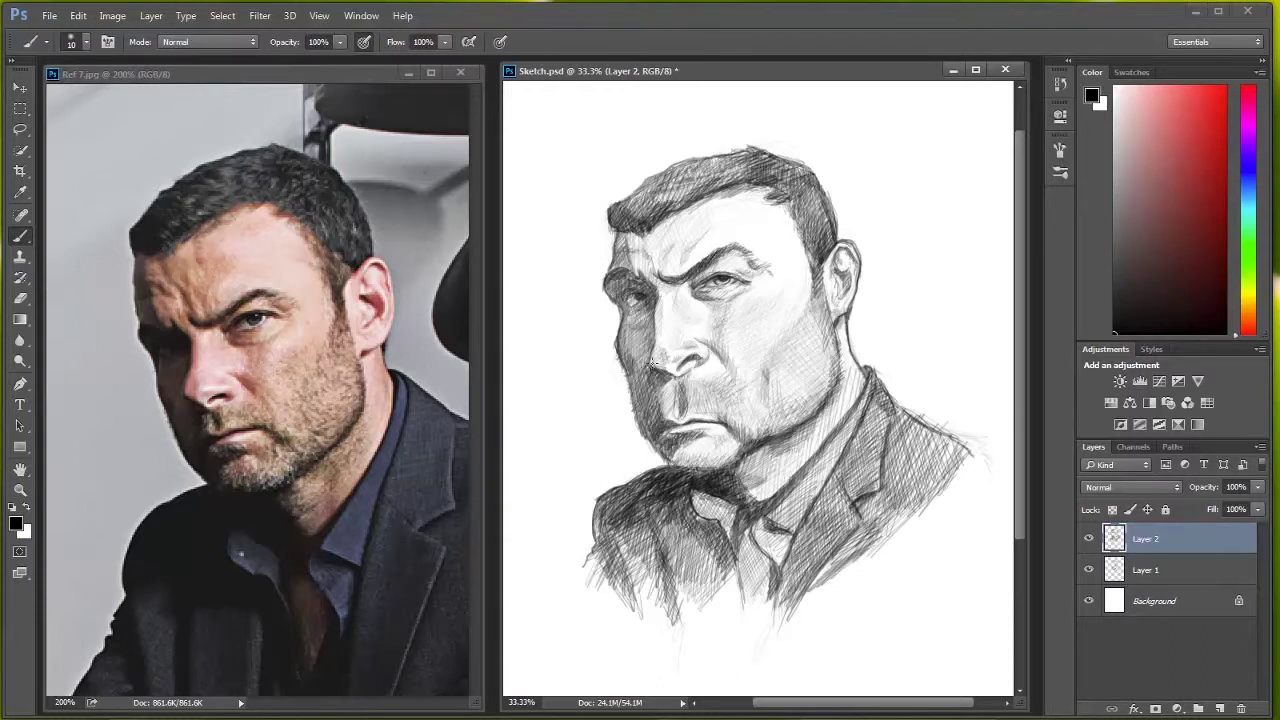
- Add small white highlights near the eye, then in black shade the cheek beside the nose and chin
ctrl+click(660, 350)
key(x)
drag(695, 262, 676, 280)
key(x)
ctrl+alt+click(837, 371)
key(x)
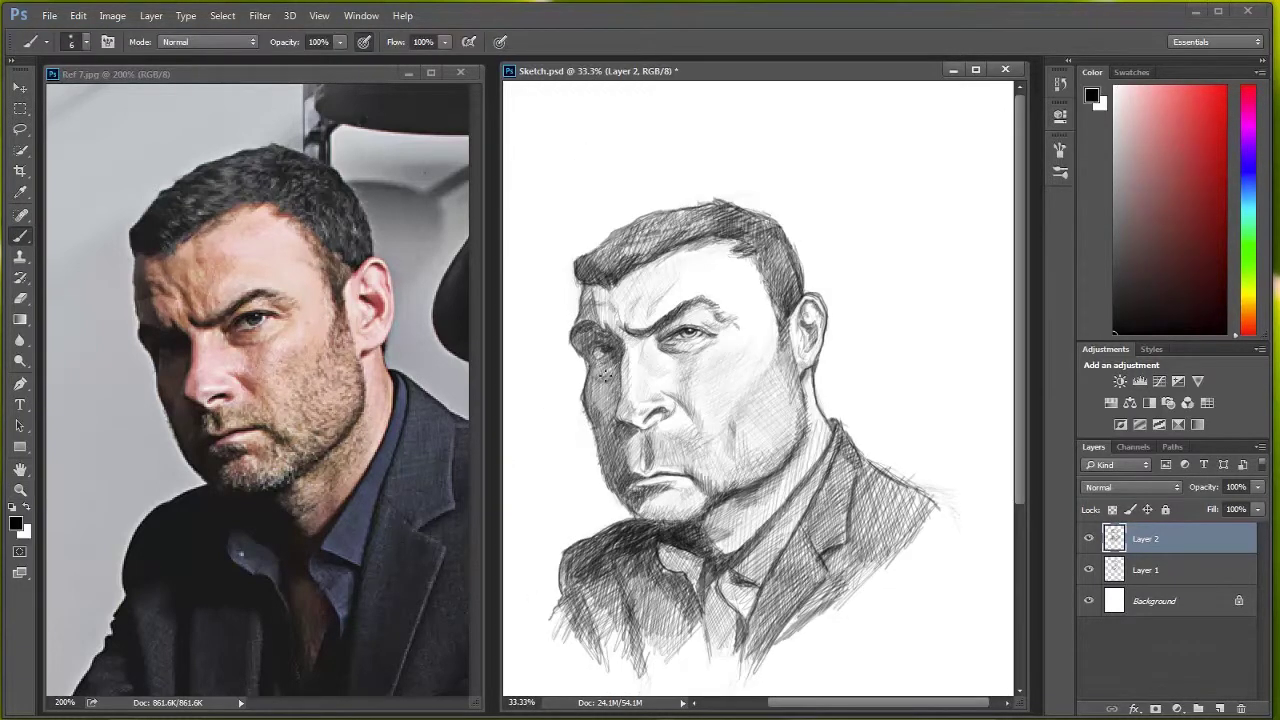
mouse_move(618, 385)
mouse_down()
mouse_move(615, 450)
mouse_move(705, 485)
mouse_move(700, 472)
mouse_move(698, 495)
mouse_up()
- Shade under the nose and upper lip, both cheeks, the mouth corner and chin
drag(648, 440, 638, 426)
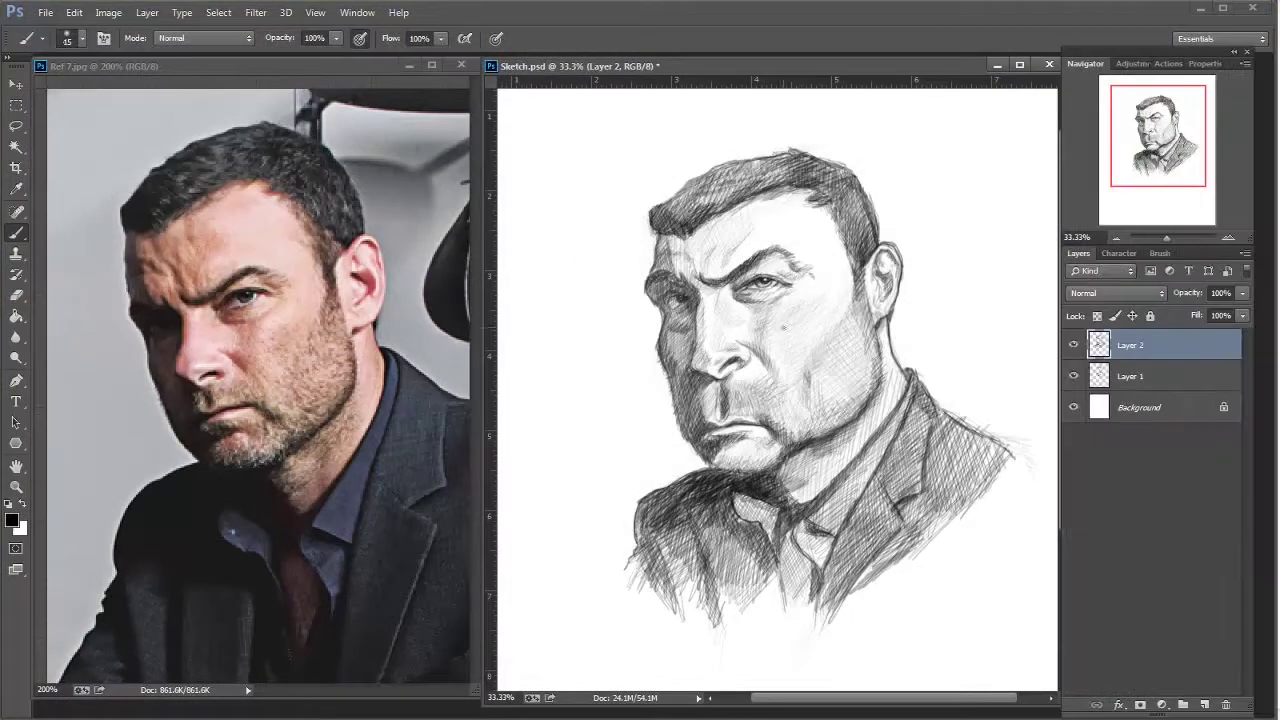
drag(676, 366, 688, 300)
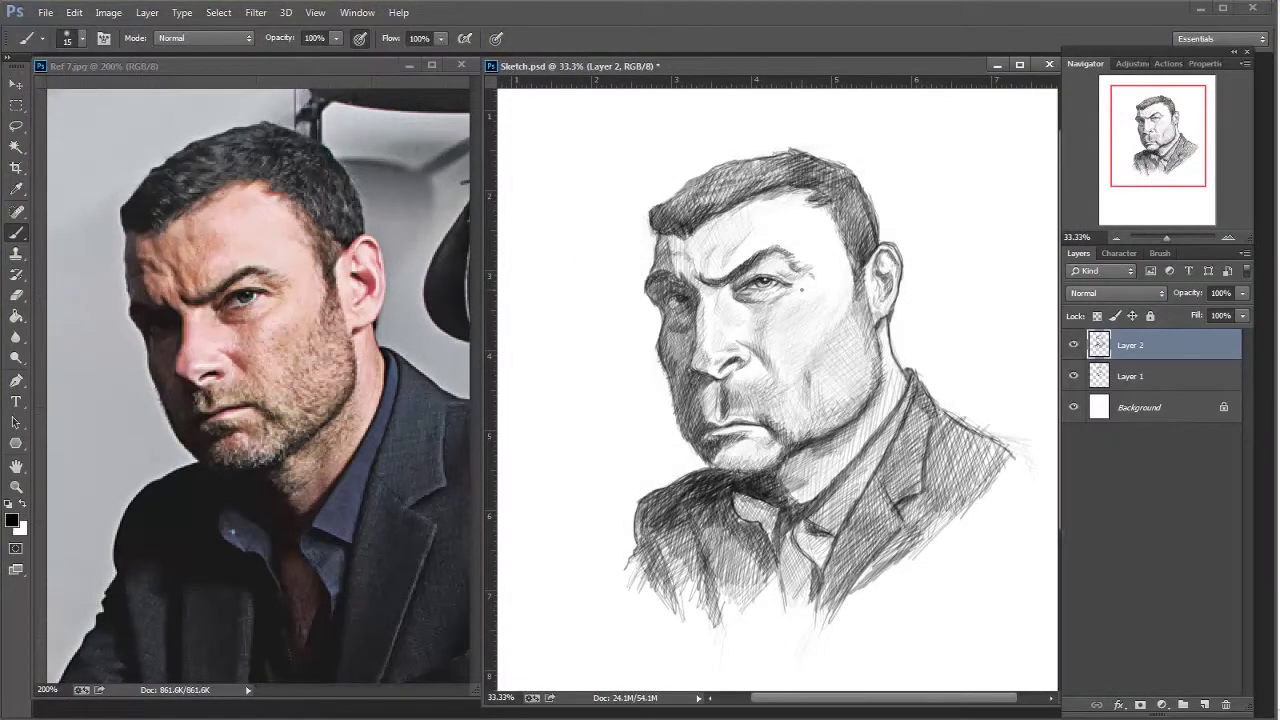
drag(810, 400, 804, 310)
mouse_move(690, 375)
mouse_down()
mouse_move(690, 435)
mouse_move(710, 450)
mouse_move(690, 345)
mouse_up()
mouse_move(725, 455)
mouse_down()
mouse_move(760, 435)
mouse_move(734, 468)
mouse_move(762, 452)
mouse_up()
drag(746, 446, 765, 434)
drag(725, 384, 725, 412)
- Add strokes along the top and right side of the hair and darken the right jaw and chin
drag(856, 200, 860, 290)
drag(848, 178, 845, 230)
drag(658, 228, 750, 165)
drag(668, 200, 703, 172)
drag(868, 322, 867, 404)
drag(740, 402, 772, 414)
- Cross-hatch the left collar and shoulder, the neck, the right jacket lapel and the shirt collar
drag(700, 468, 650, 540)
drag(720, 496, 718, 548)
mouse_move(926, 396)
mouse_down()
mouse_move(896, 434)
mouse_move(878, 500)
mouse_move(826, 528)
mouse_up()
drag(716, 448, 716, 476)
drag(664, 538, 620, 588)
mouse_move(980, 420)
mouse_down()
mouse_move(922, 448)
mouse_move(904, 542)
mouse_move(856, 582)
mouse_up()
drag(916, 376, 796, 512)
mouse_move(860, 474)
mouse_down()
mouse_move(814, 530)
mouse_move(758, 550)
mouse_up()
- Add final strokes on the top of the hair and the ear, and darken the left cheek and jaw edge
mouse_move(752, 182)
mouse_down()
mouse_move(706, 214)
mouse_move(684, 206)
mouse_up()
drag(886, 274, 880, 294)
mouse_move(686, 284)
mouse_down()
mouse_move(652, 344)
mouse_move(662, 366)
mouse_up()
drag(686, 354, 674, 398)
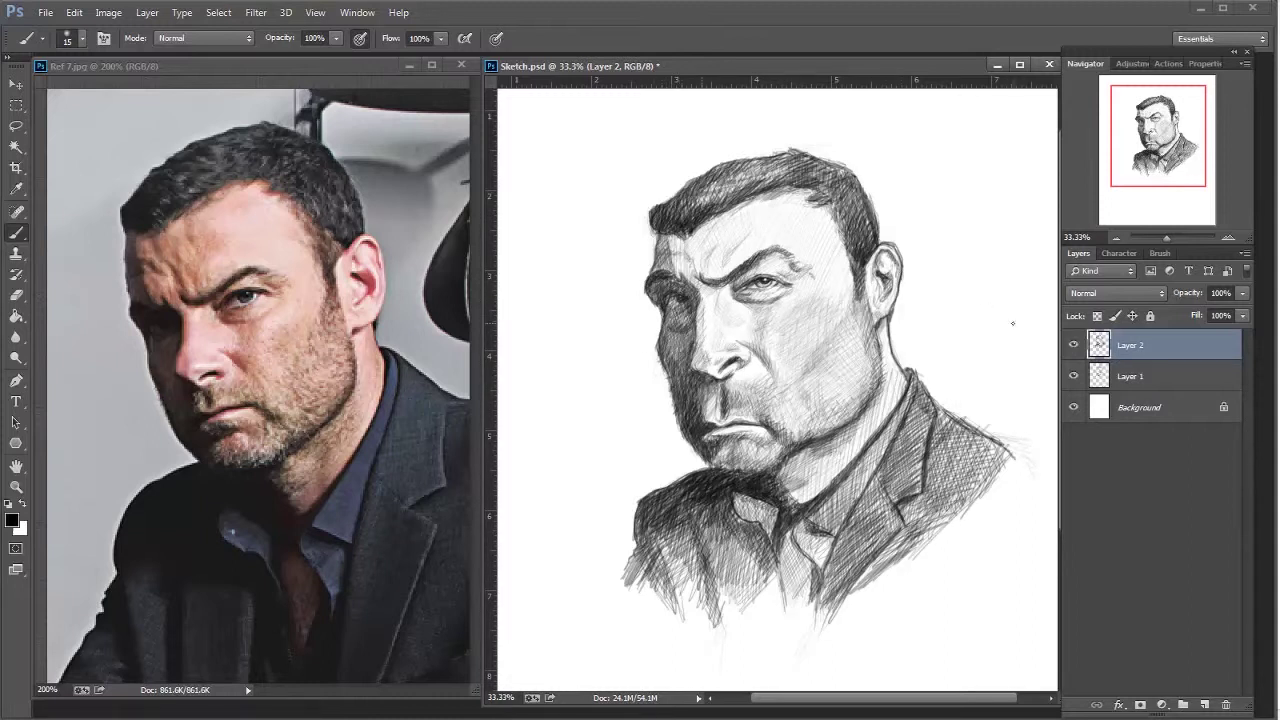